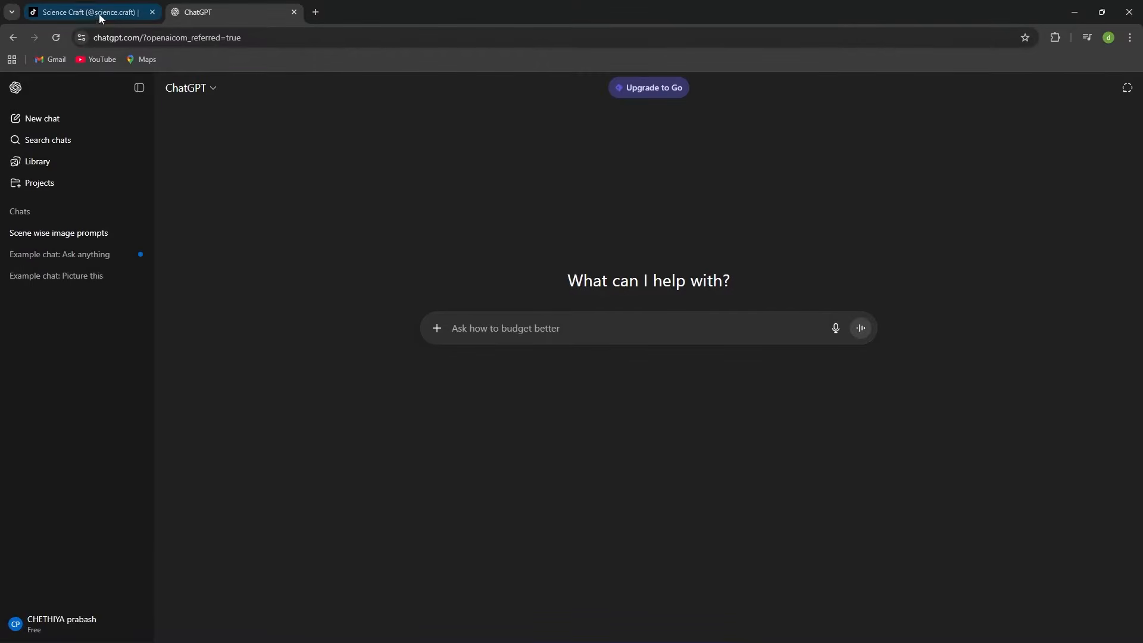
# Capture the coconut-water anatomy video frame from the TikTok page as a screenshot and attach it to a new ChatGPT message
pyautogui.click(91, 14)
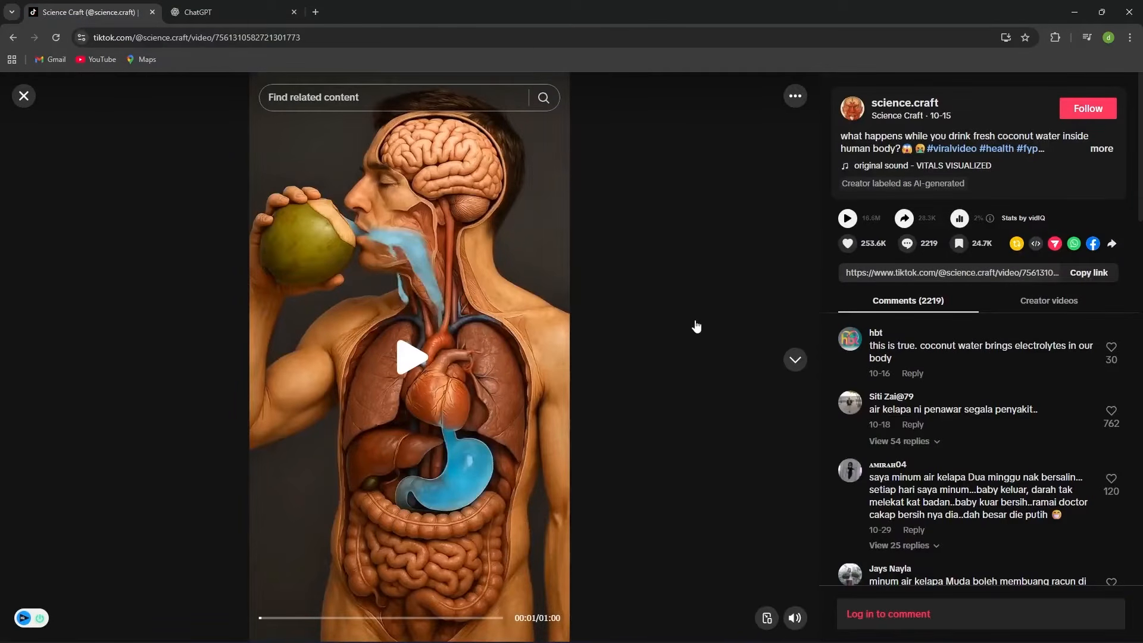
pyautogui.press('super+shift+s')
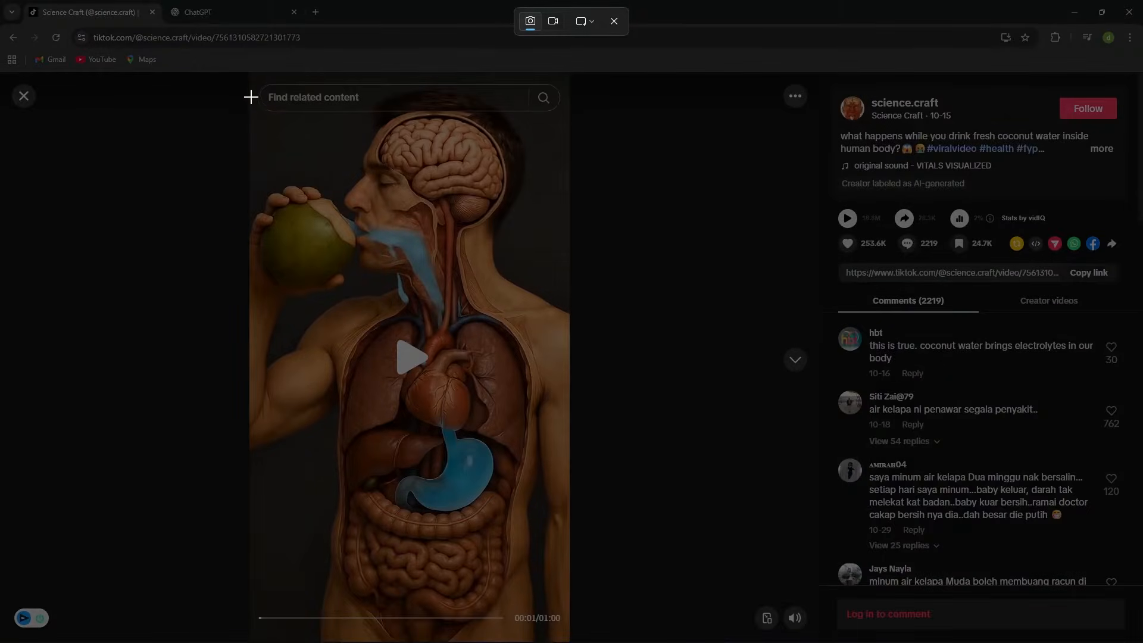
pyautogui.moveTo(251, 86); pyautogui.dragTo(571, 642)
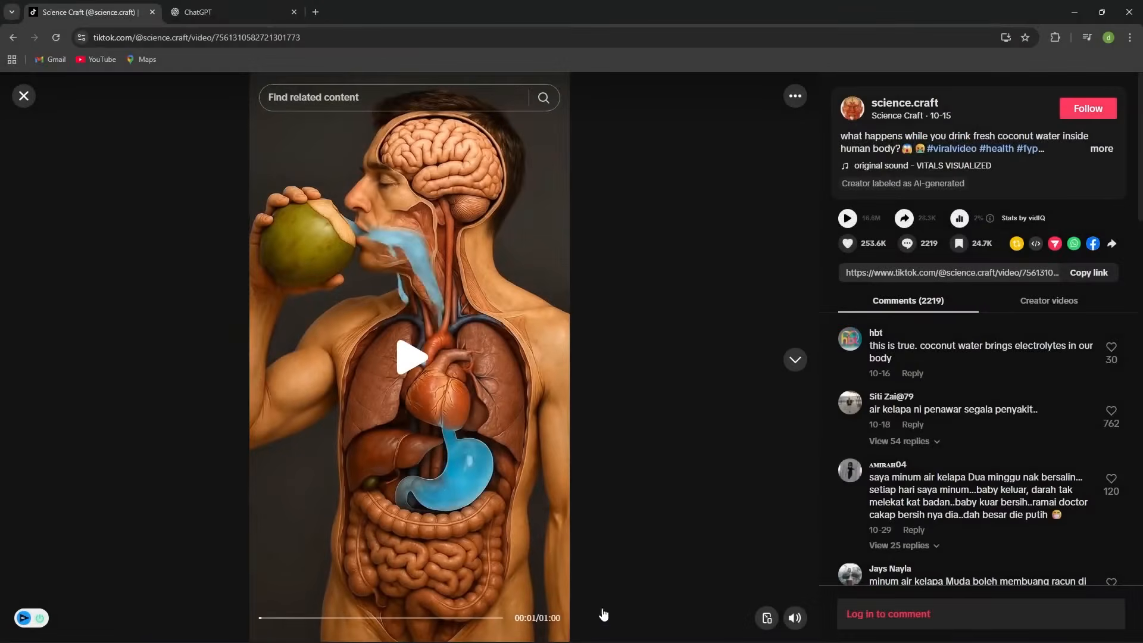
pyautogui.hotkey('ctrl', 'Tab')
pyautogui.rightClick(505, 332)
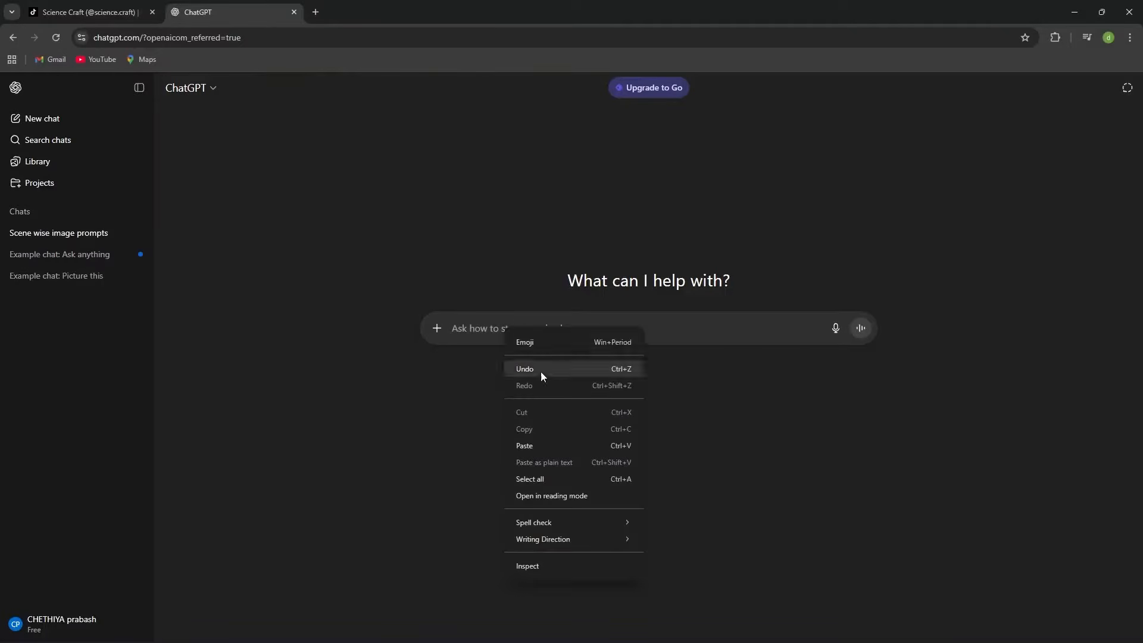
pyautogui.click(527, 445)
# Submit the copied request to study the character's design and create 10 scene wise image prompts, each with a title and detailed unique prompt
pyautogui.rightClick(480, 425)
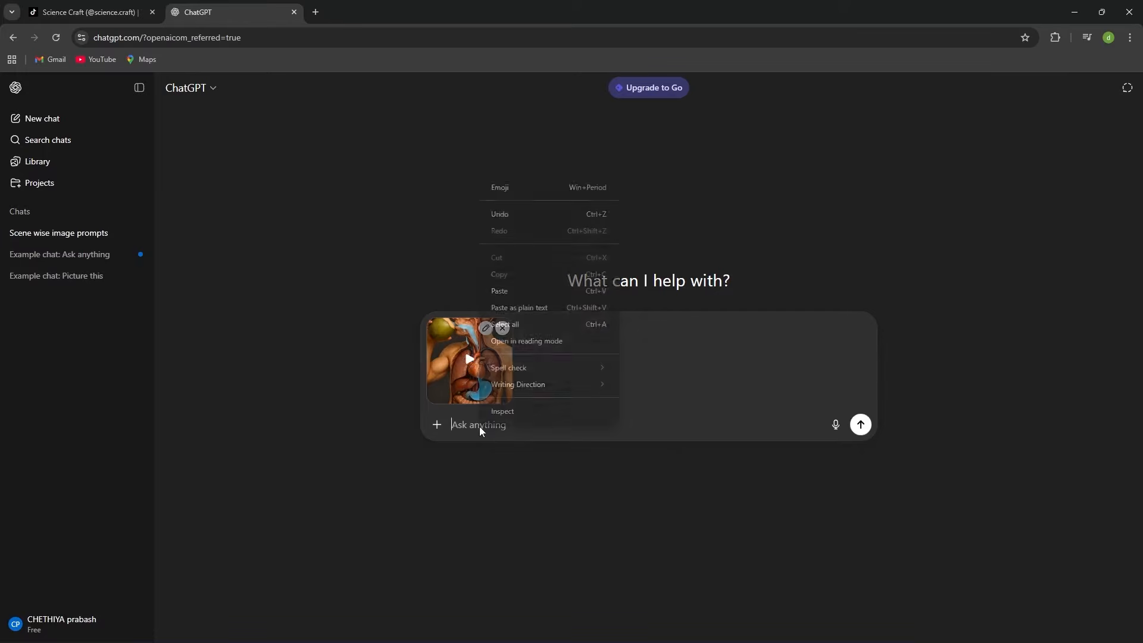
pyautogui.click(531, 290)
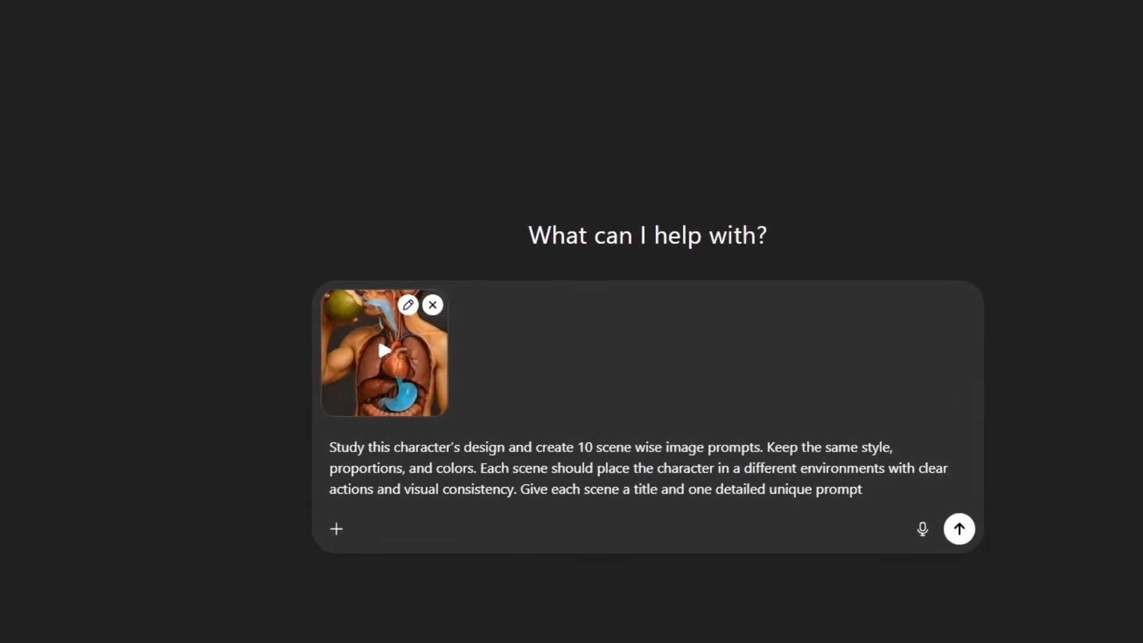
pyautogui.moveTo(327, 448); pyautogui.dragTo(494, 447)
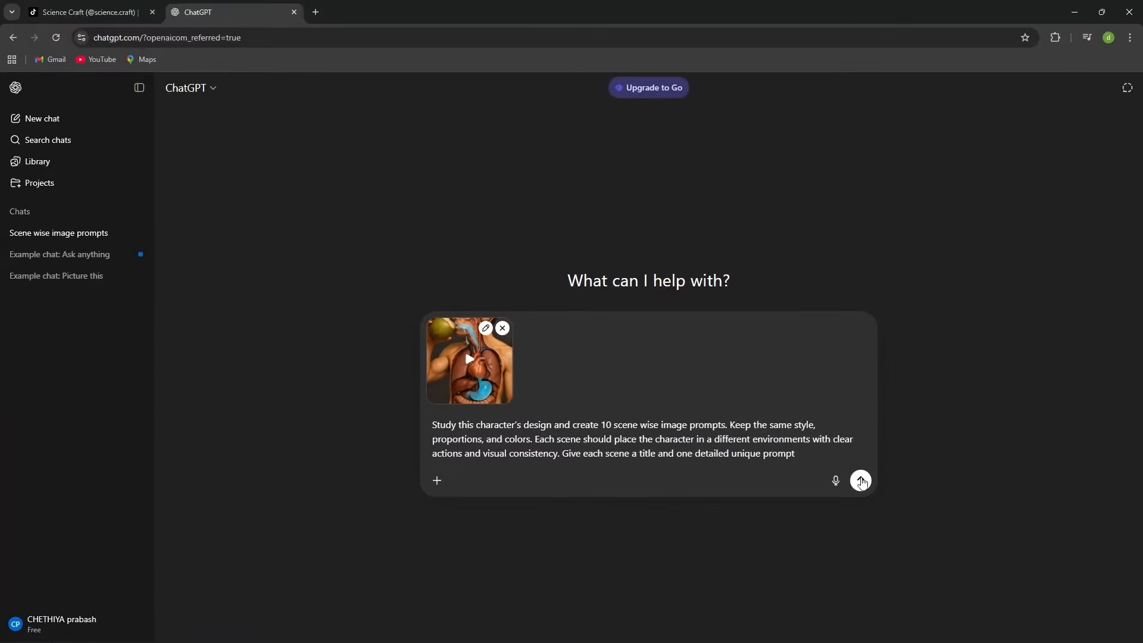
pyautogui.click(861, 481)
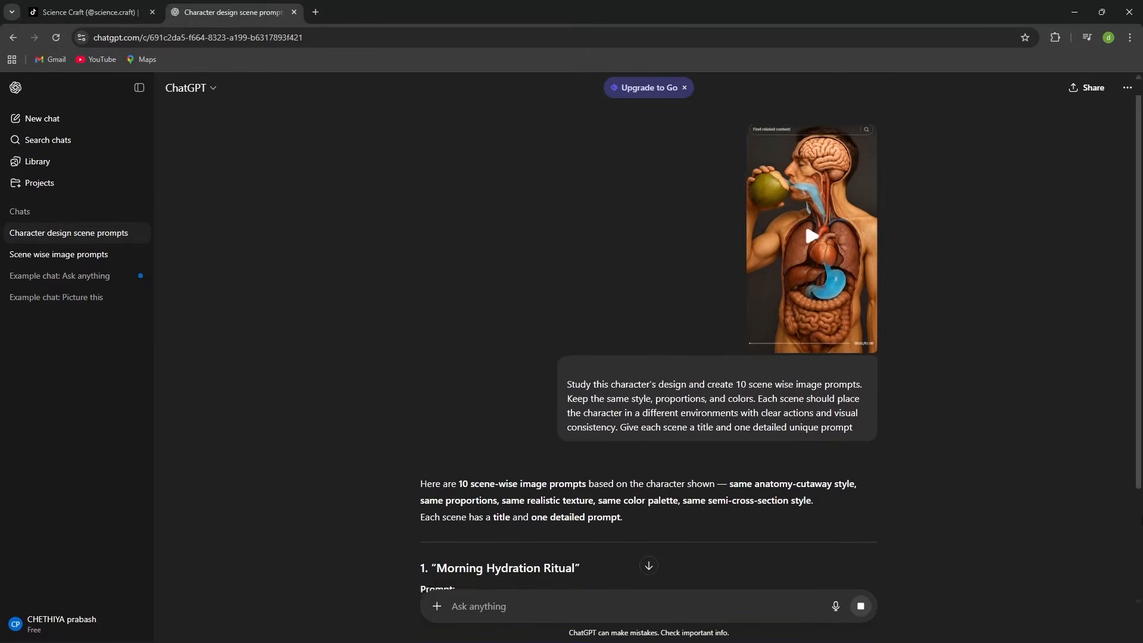
pyautogui.scroll(-3, 649, 357)
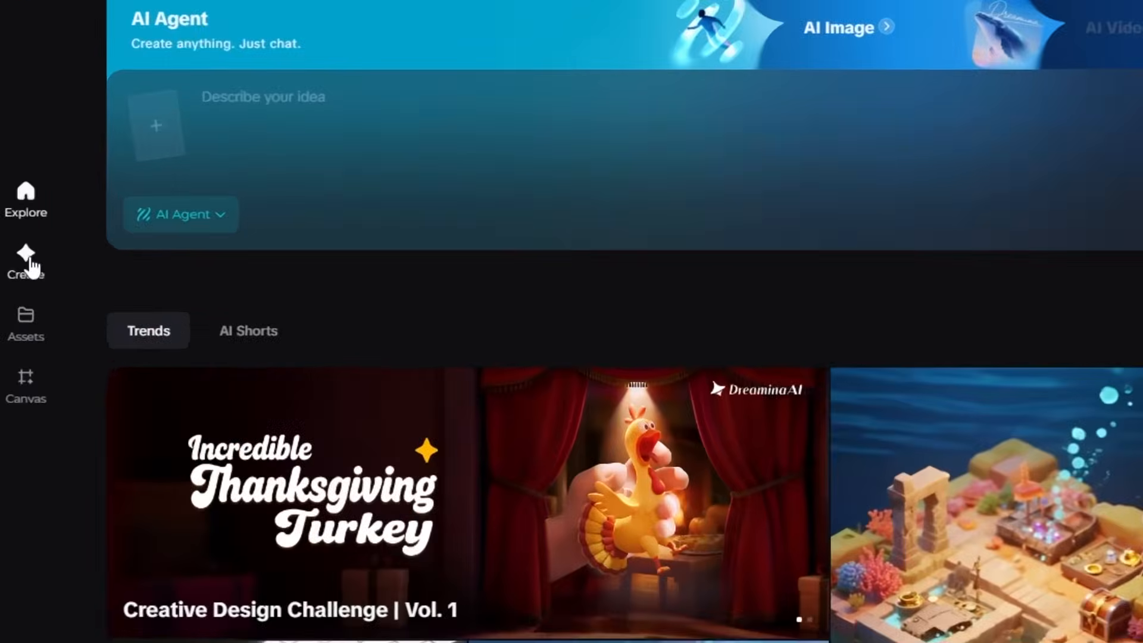
# Start a creation in Dreamina with AI Image mode, a 9:16 aspect ratio and Ultra (4K) resolution
pyautogui.click(23, 263)
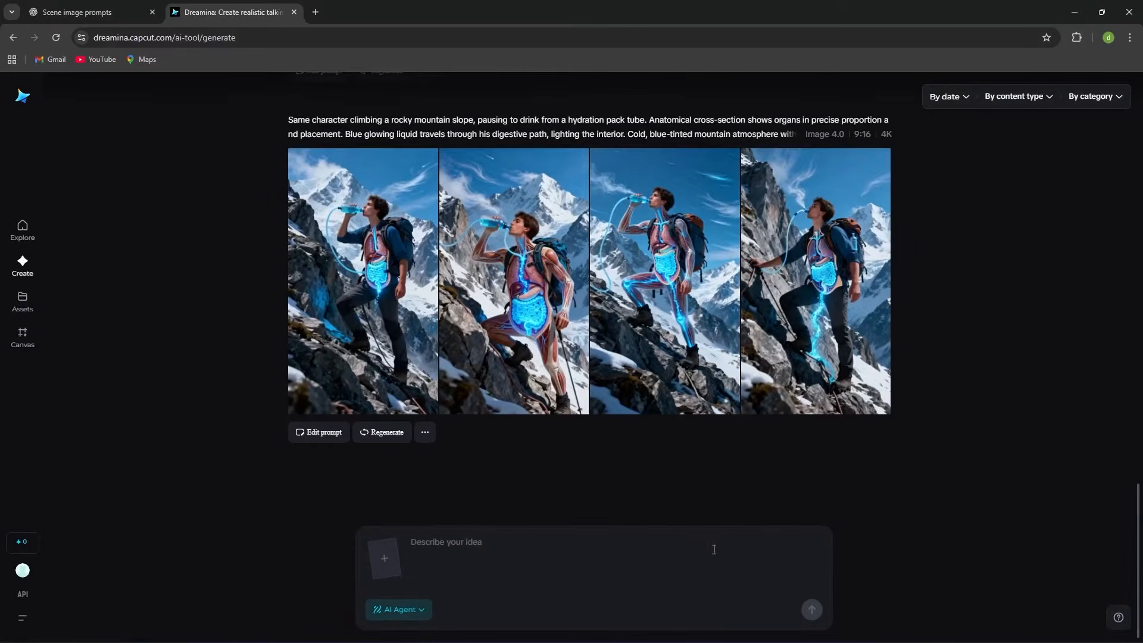
pyautogui.click(410, 610)
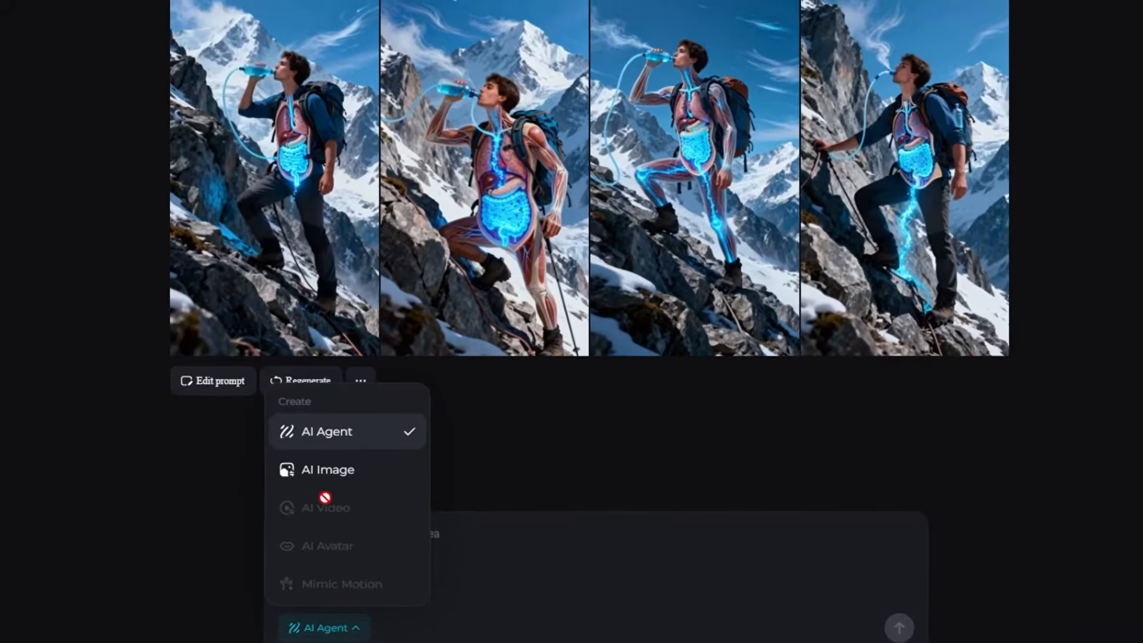
pyautogui.click(344, 474)
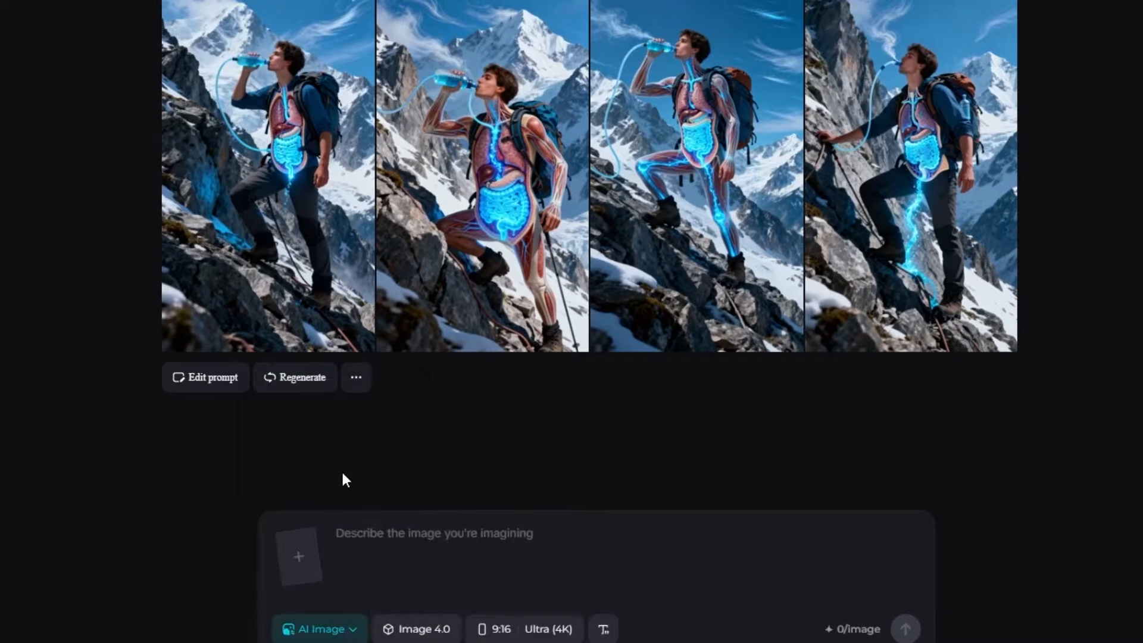
pyautogui.click(535, 632)
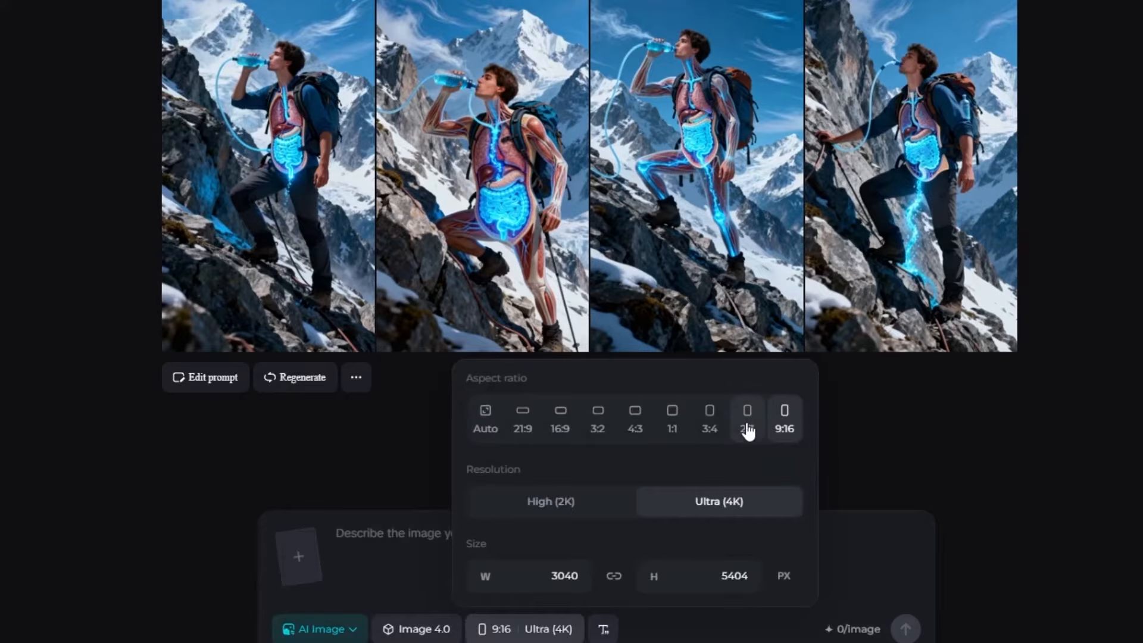
pyautogui.click(786, 420)
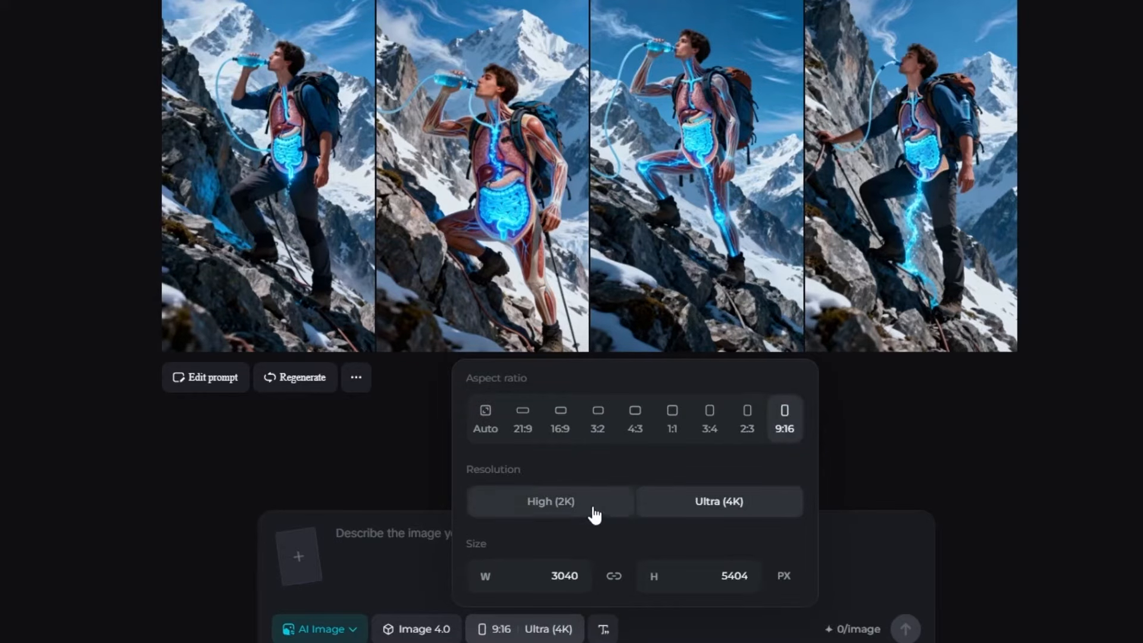
pyautogui.click(593, 509)
pyautogui.click(701, 510)
pyautogui.click(589, 547)
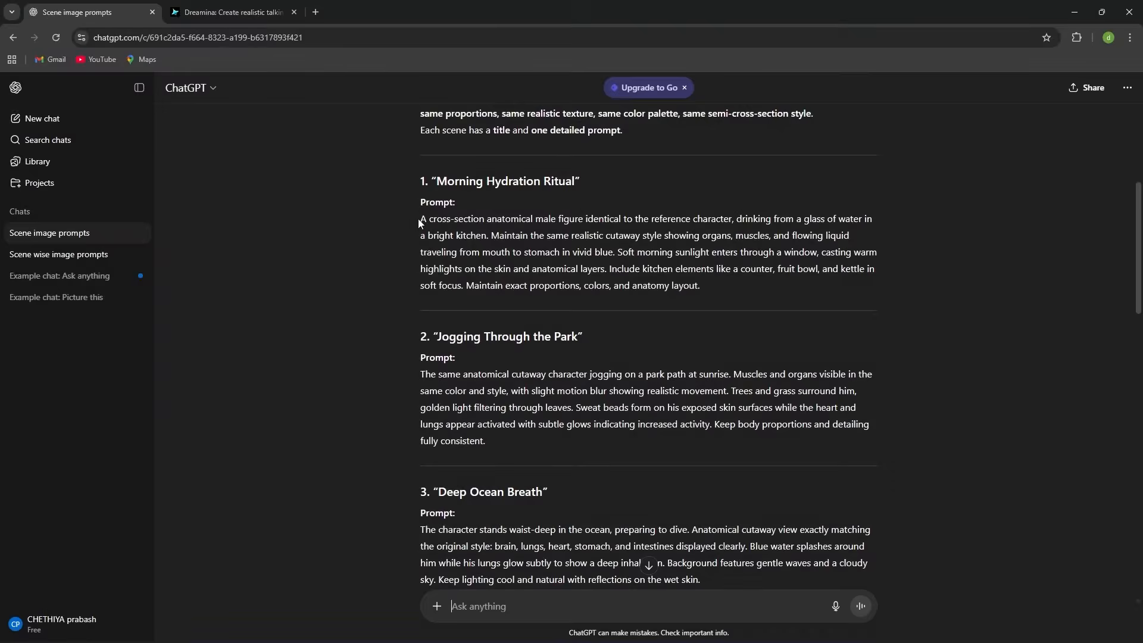
# Copy the full prompt text of scene 1, "Morning Hydration Ritual", from the ChatGPT reply
pyautogui.moveTo(418, 219); pyautogui.dragTo(723, 288)
pyautogui.rightClick(664, 254)
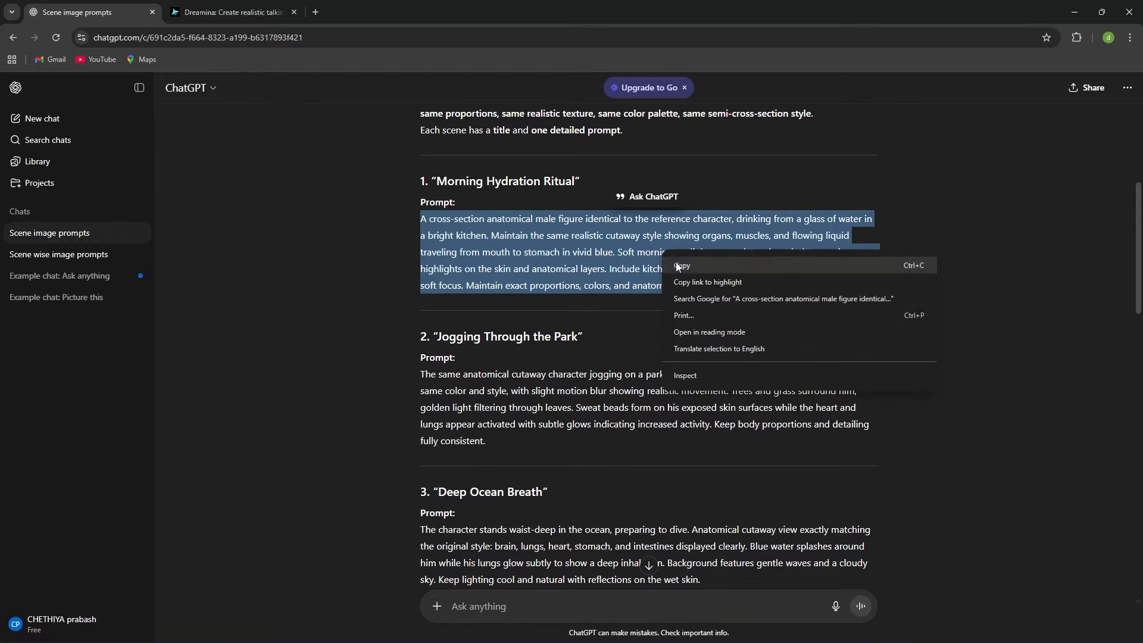
pyautogui.click(677, 262)
# Generate images in Dreamina from the copied kitchen scene prompt and preview the third result at full size
pyautogui.click(246, 13)
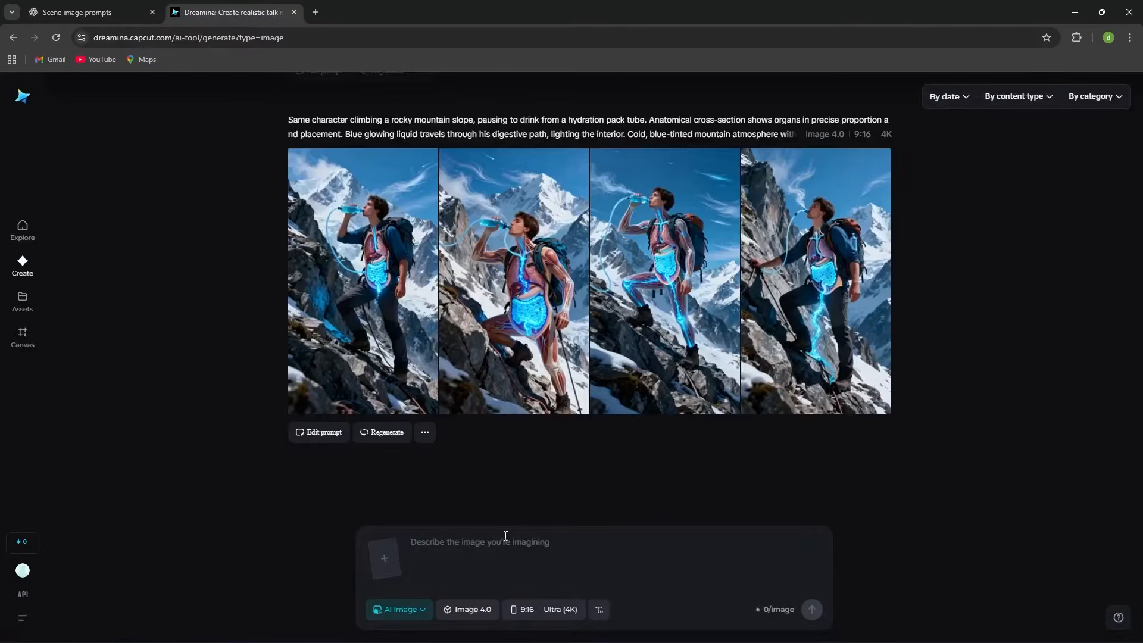
pyautogui.rightClick(451, 540)
pyautogui.click(453, 409)
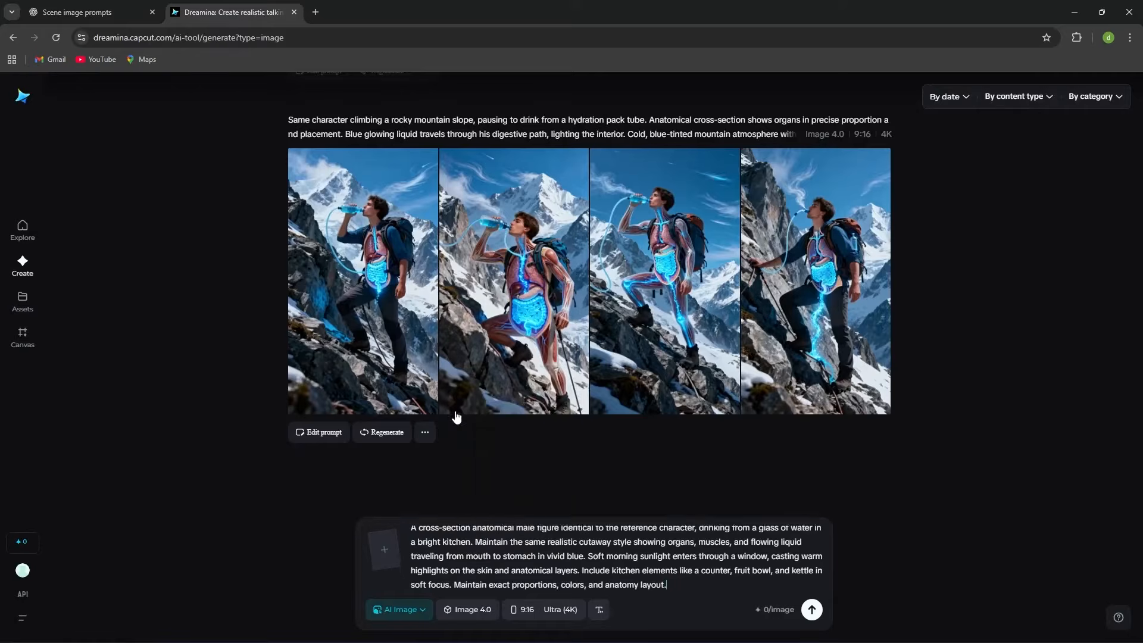
pyautogui.click(812, 610)
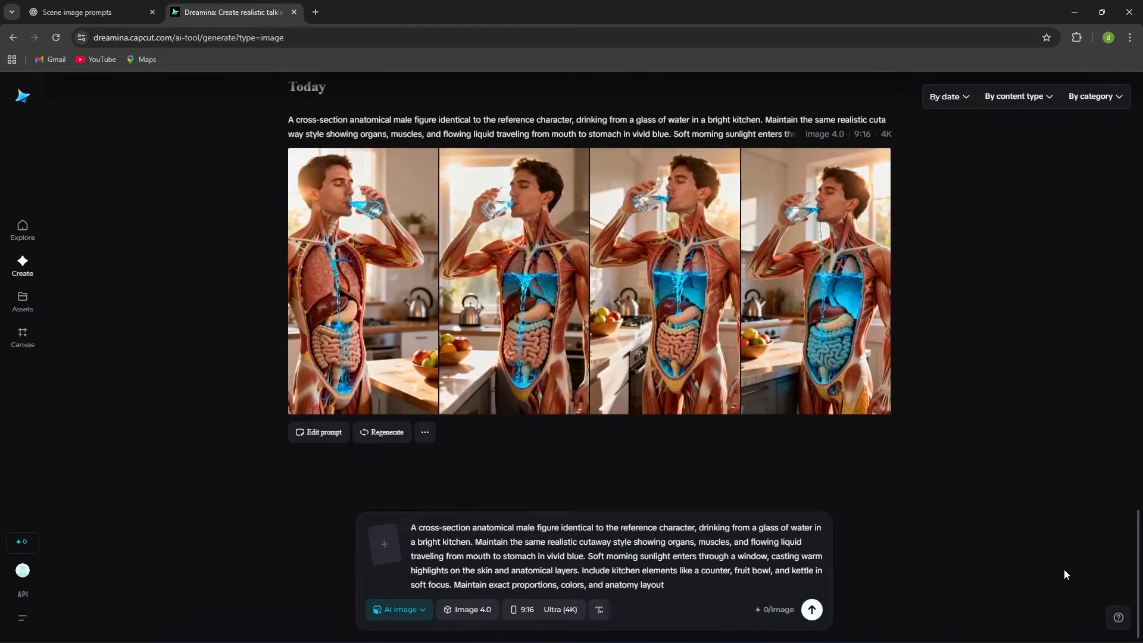
pyautogui.click(652, 297)
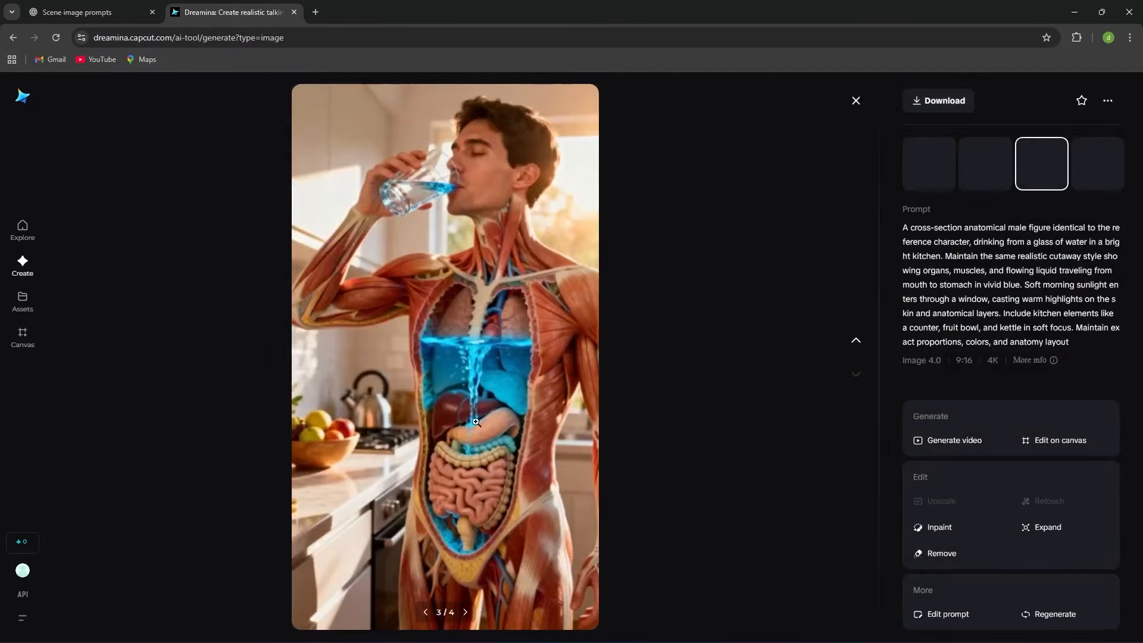
pyautogui.press('Escape')
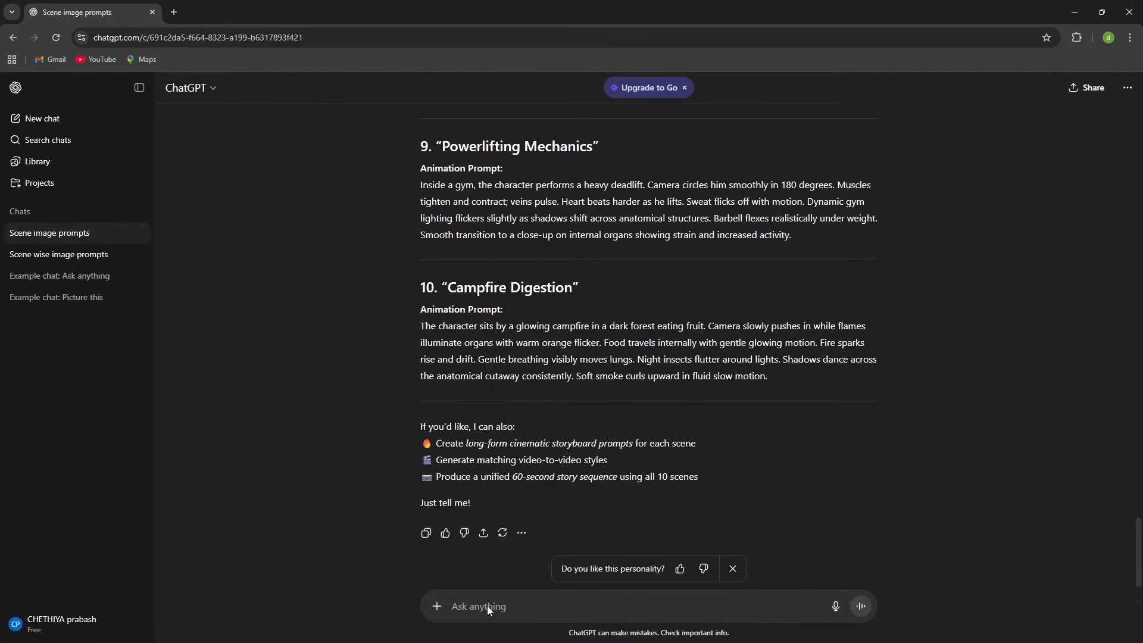
# Submit the copied request in ChatGPT for 10 scene wise image to video prompts in the character's exact style
pyautogui.rightClick(487, 605)
pyautogui.click(601, 470)
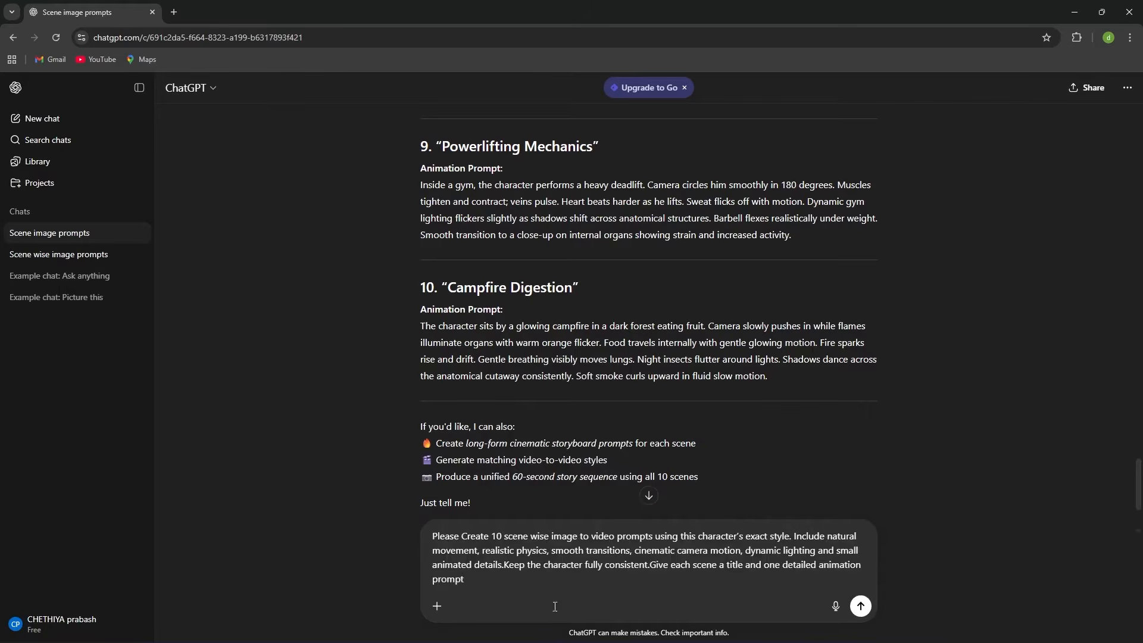
pyautogui.moveTo(464, 580); pyautogui.dragTo(380, 536)
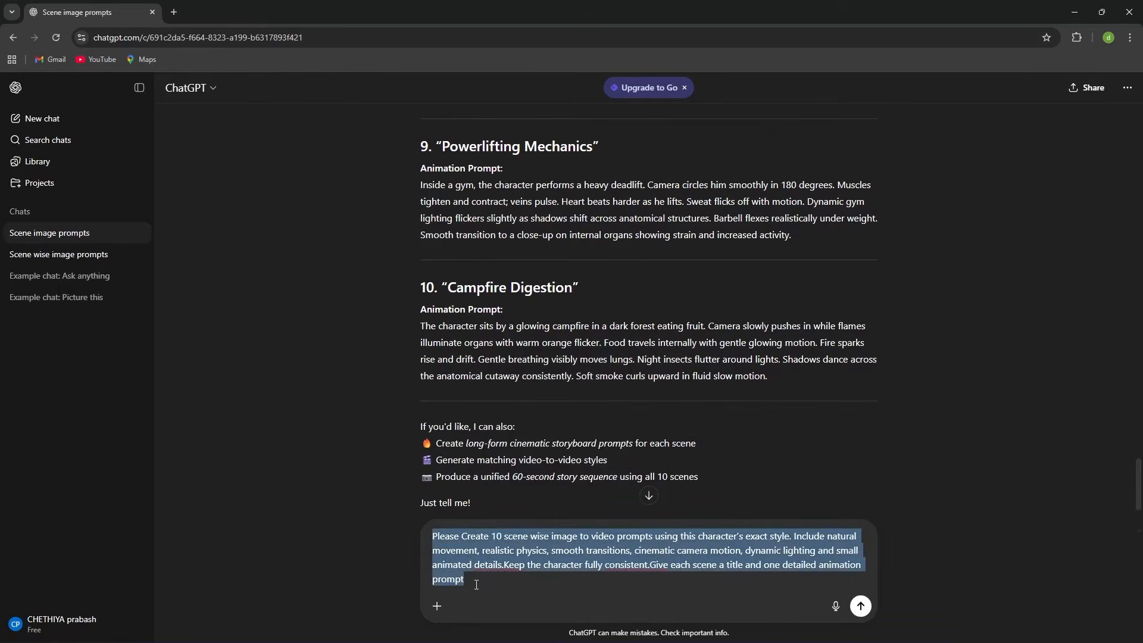
pyautogui.click(494, 576)
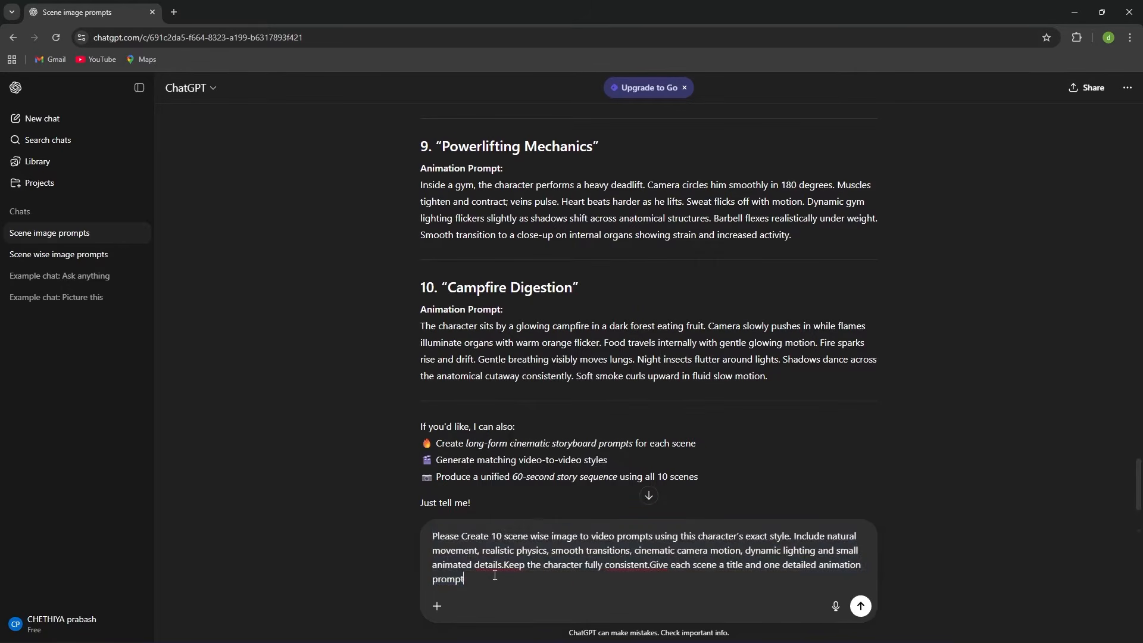
pyautogui.click(861, 606)
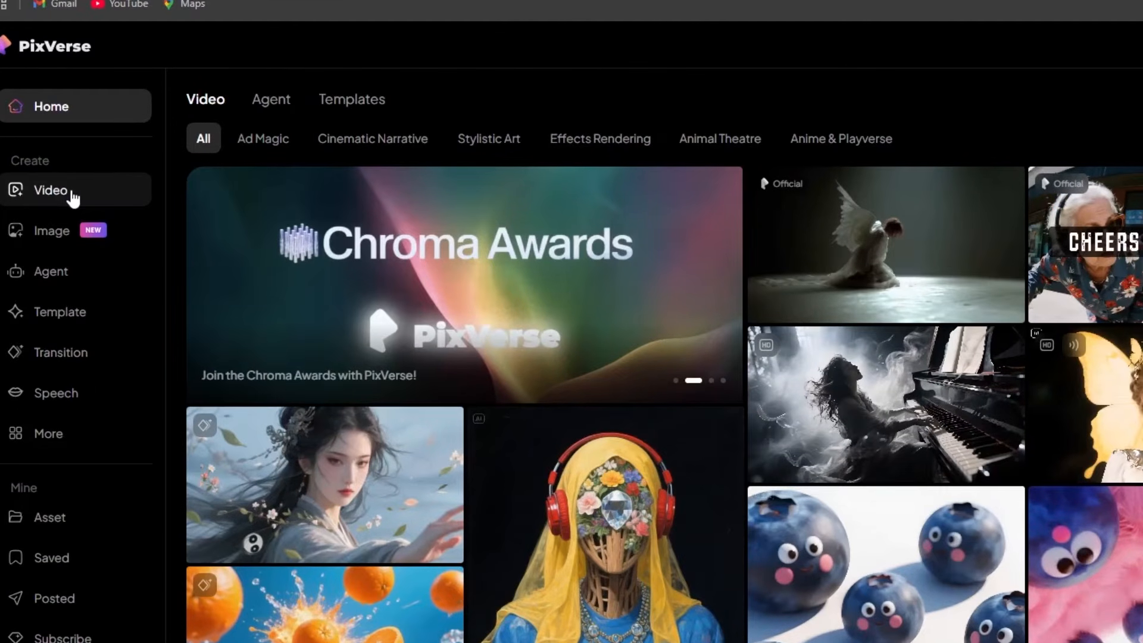
# Open PixVerse video creation and set the duration to 5s, the resolution to 360P and the ratio to 9:16
pyautogui.click(73, 197)
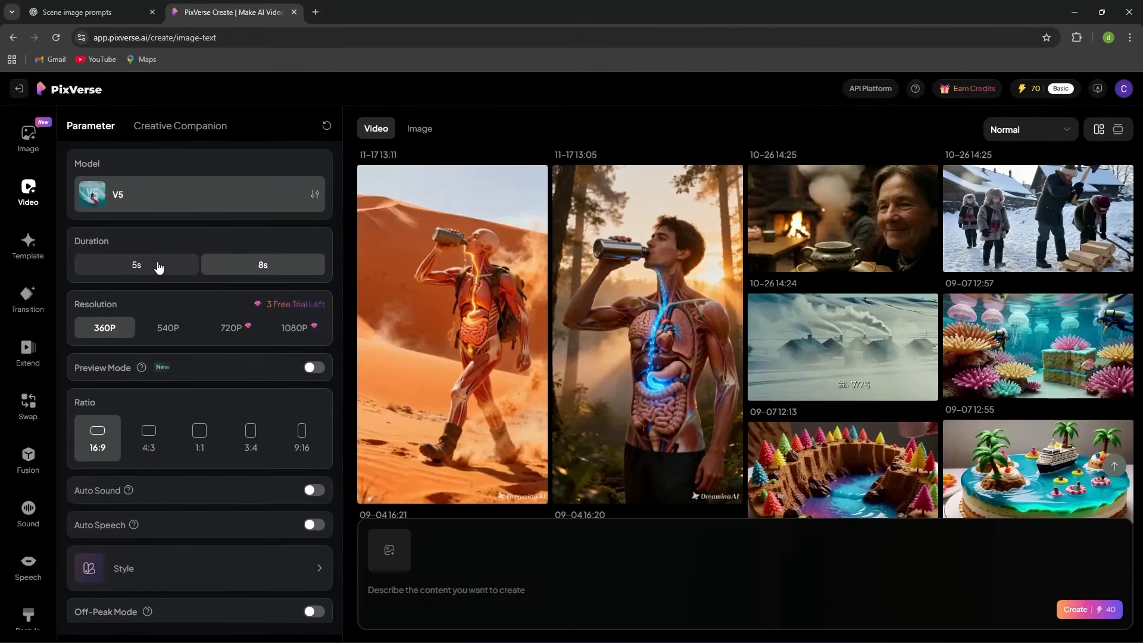
pyautogui.click(144, 266)
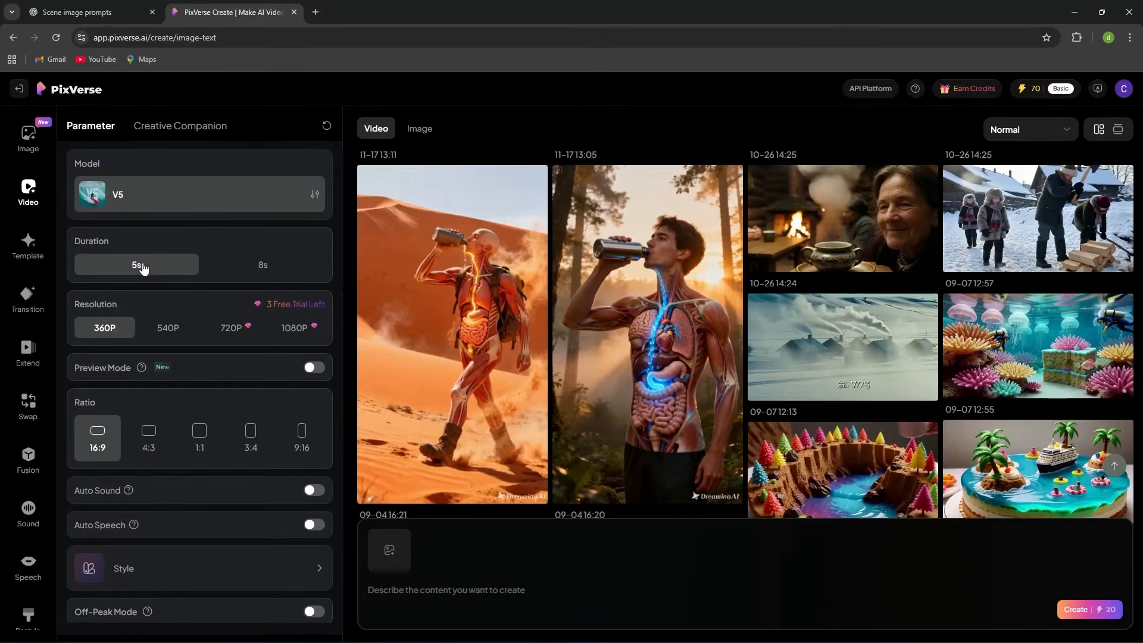
pyautogui.click(169, 328)
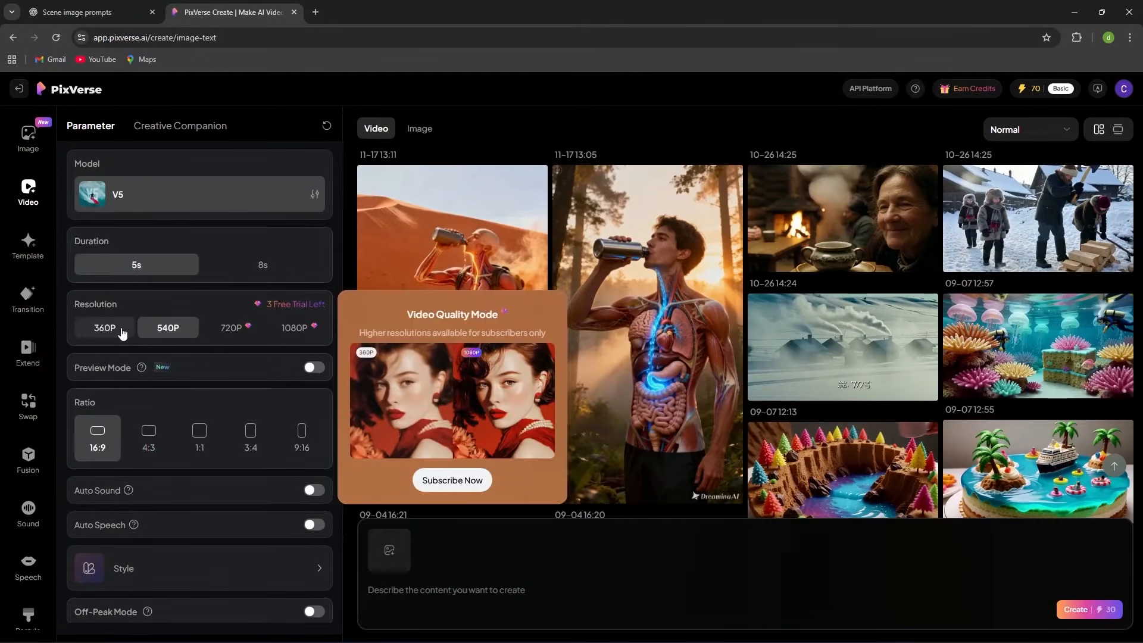
pyautogui.click(103, 329)
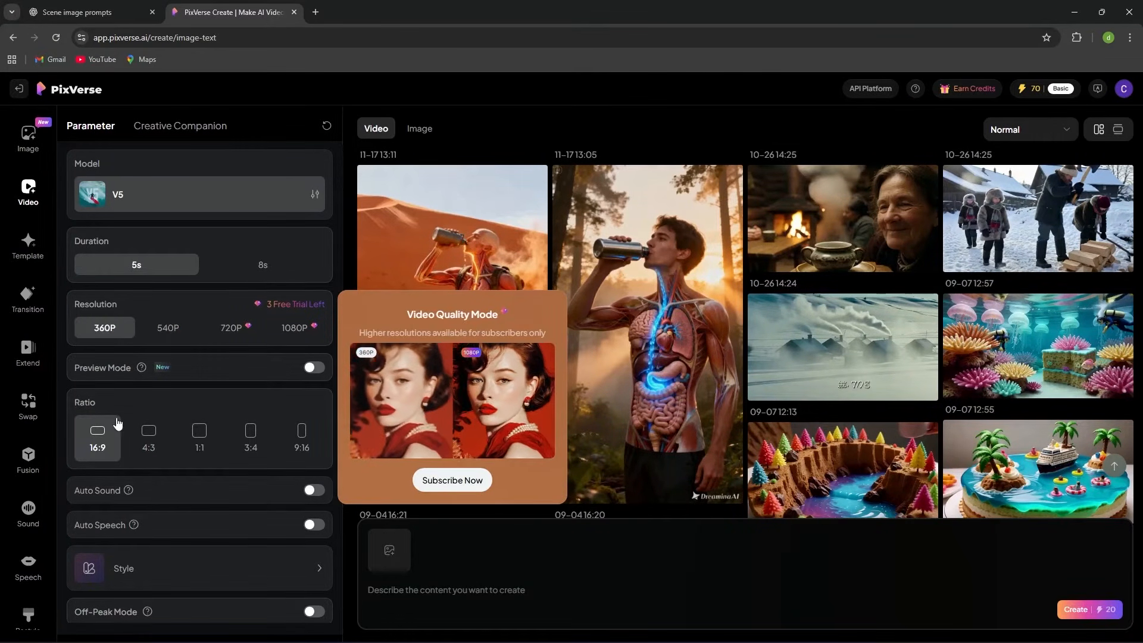
pyautogui.click(300, 446)
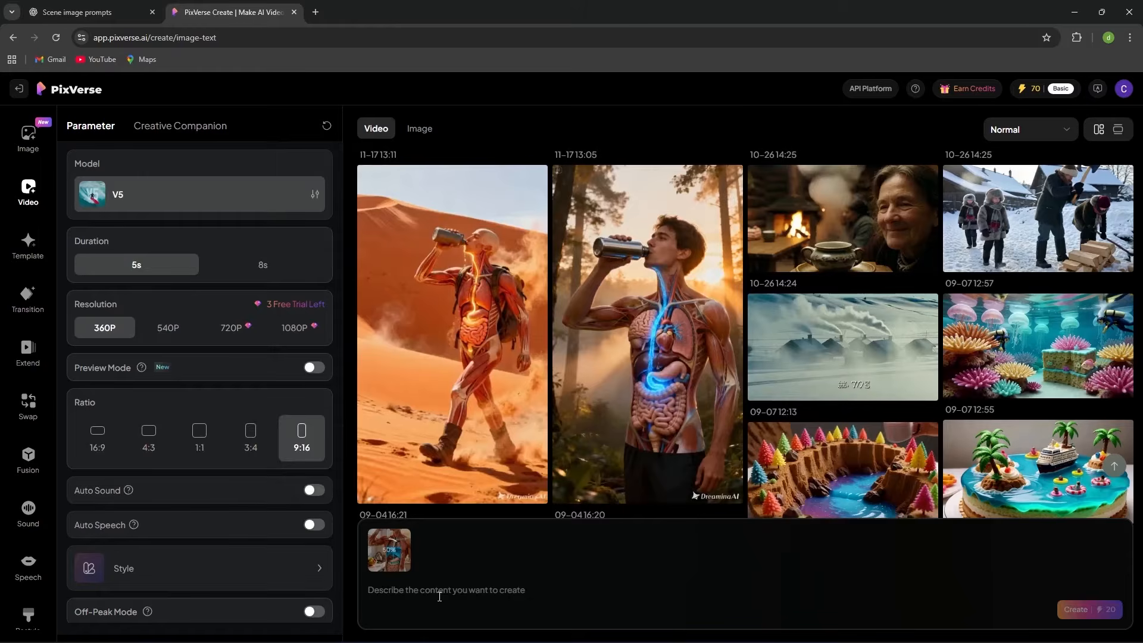
# Copy the full animation prompt of scene 1, "The First Sip", from the ChatGPT reply
pyautogui.click(119, 13)
pyautogui.moveTo(420, 385); pyautogui.dragTo(729, 474)
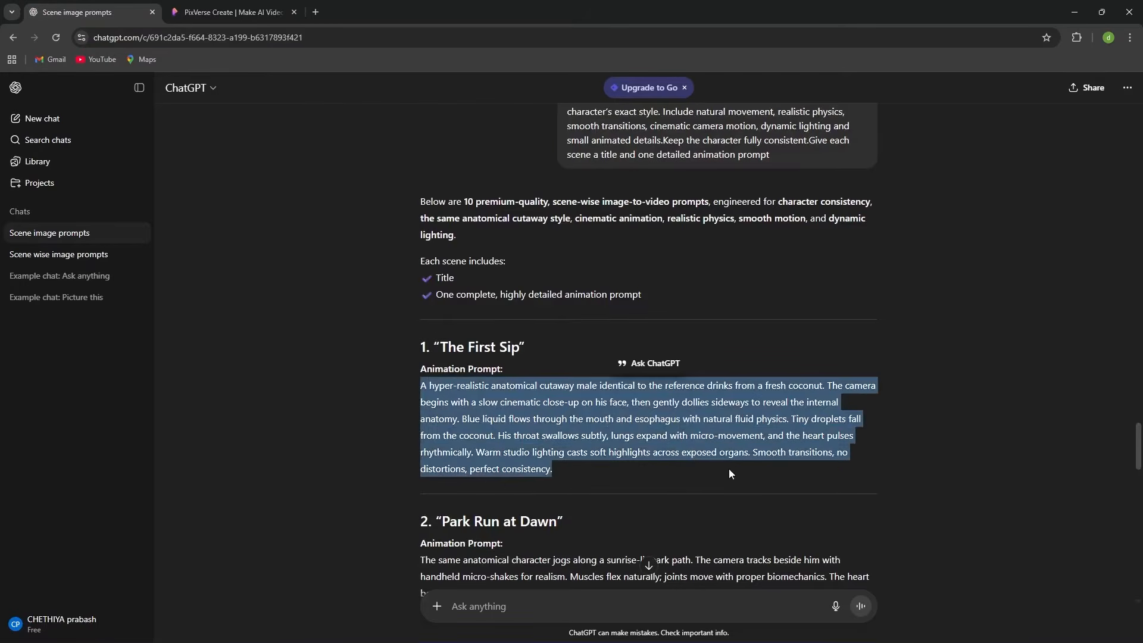
pyautogui.rightClick(673, 424)
pyautogui.click(699, 441)
# Add the copied animation prompt to the uploaded image in PixVerse and create the video
pyautogui.click(229, 16)
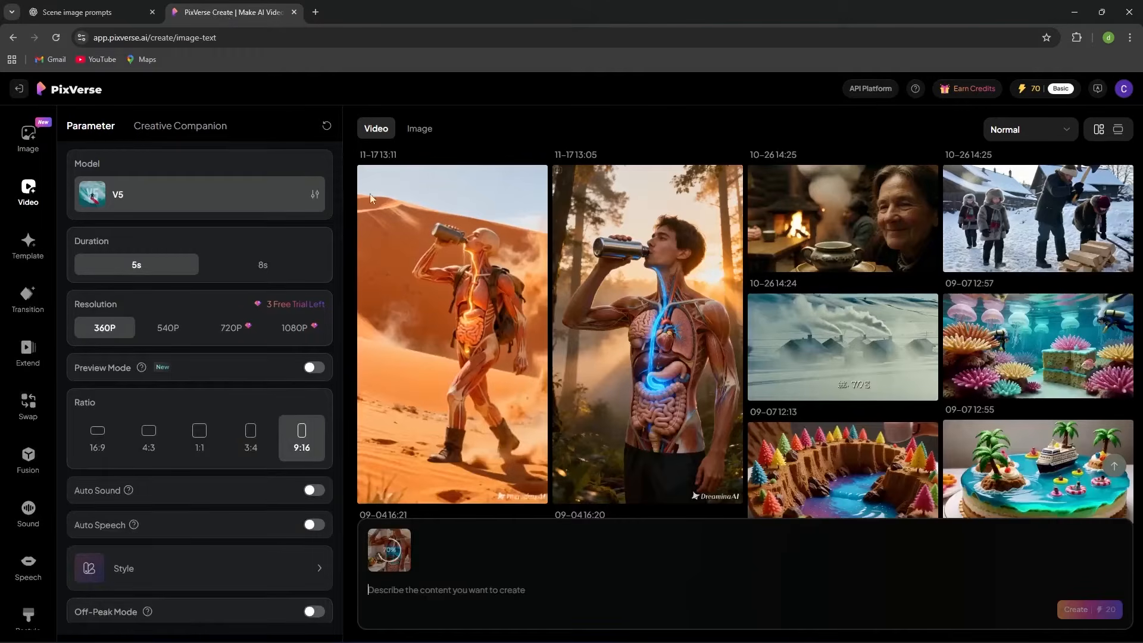
pyautogui.rightClick(430, 593)
pyautogui.click(463, 467)
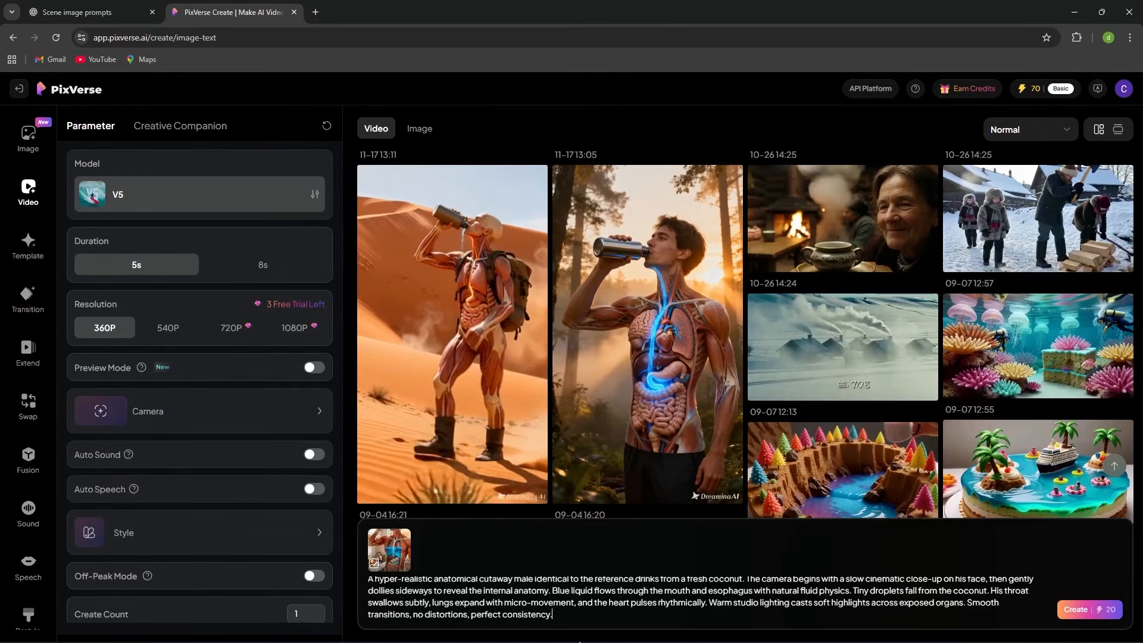
pyautogui.moveTo(564, 616); pyautogui.dragTo(370, 604)
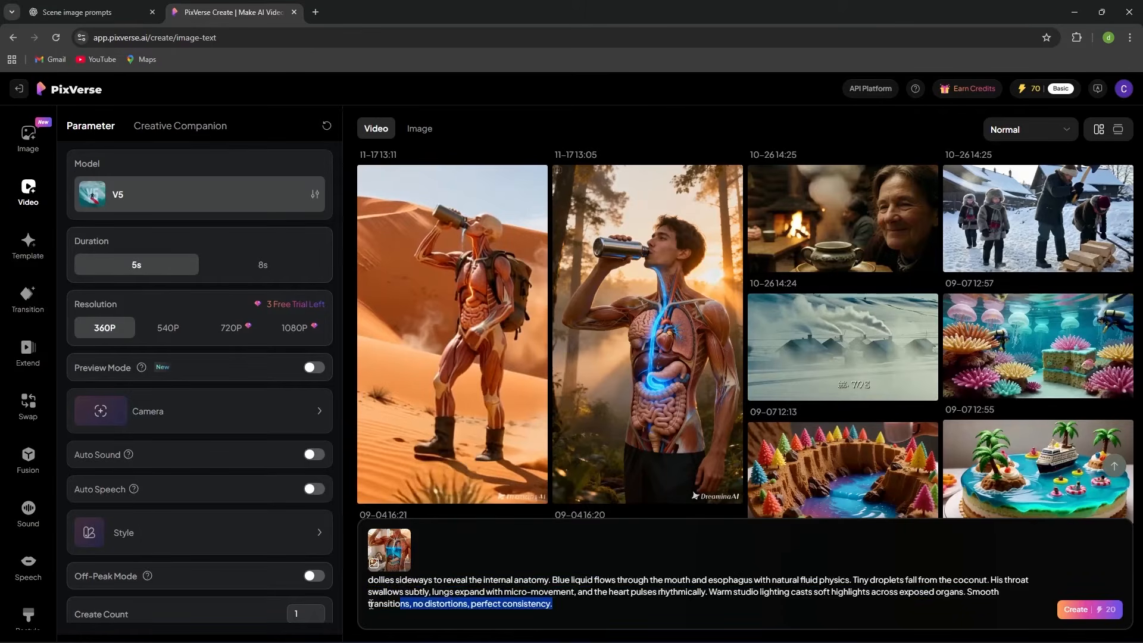
pyautogui.click(1082, 610)
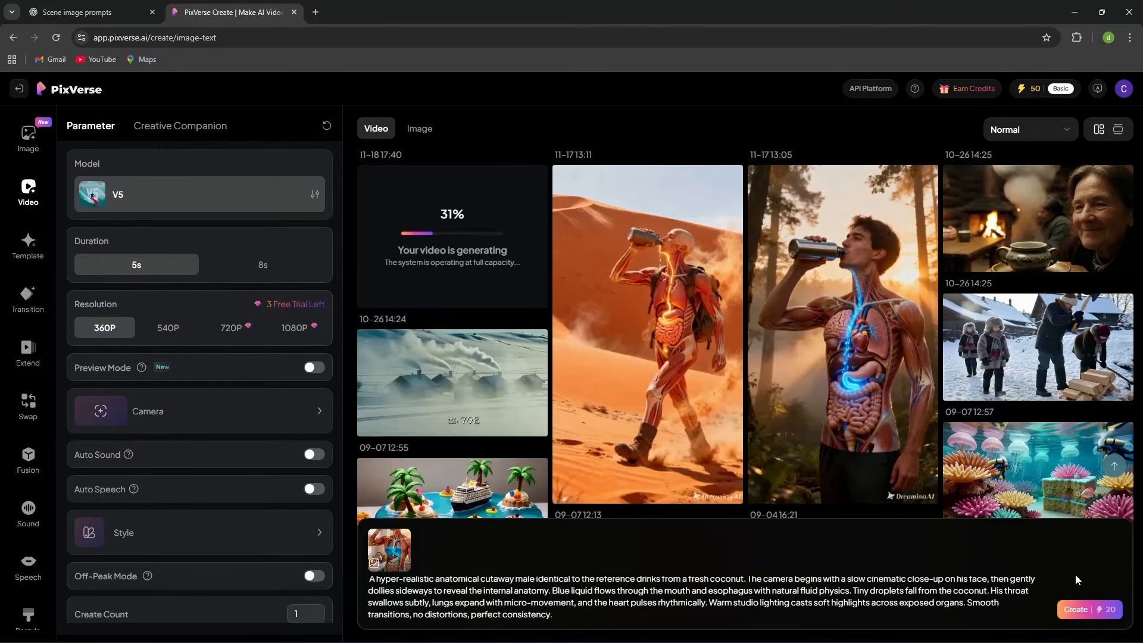
# Create the PixVerse video of the anatomical character jogging along a sunrise-lit park path from its image and animation prompt
pyautogui.click(441, 374)
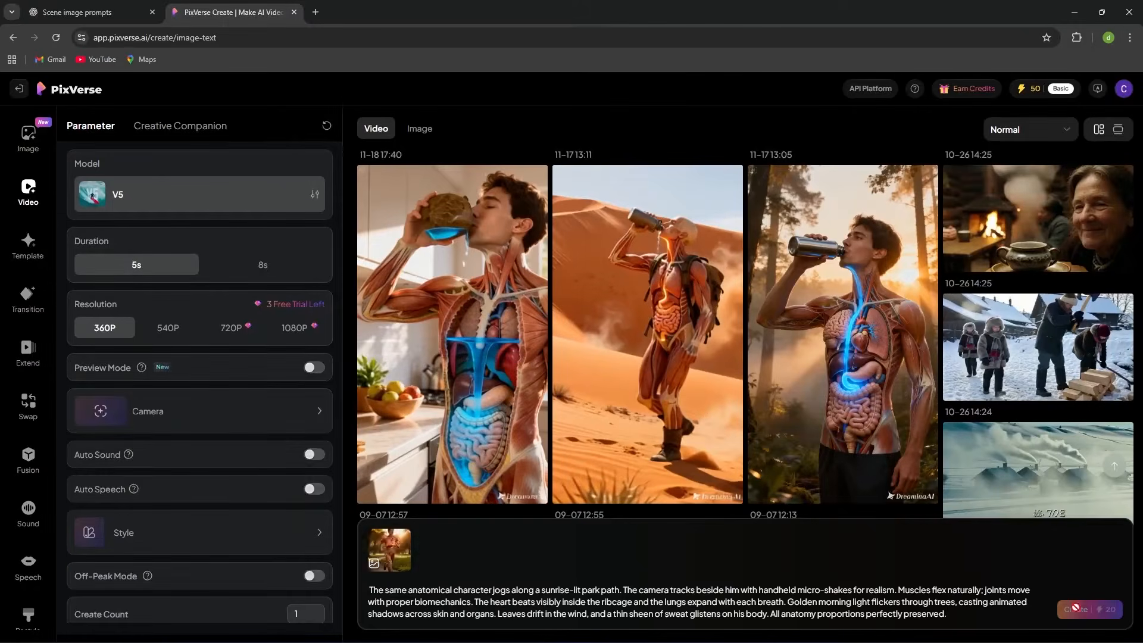
pyautogui.click(1075, 608)
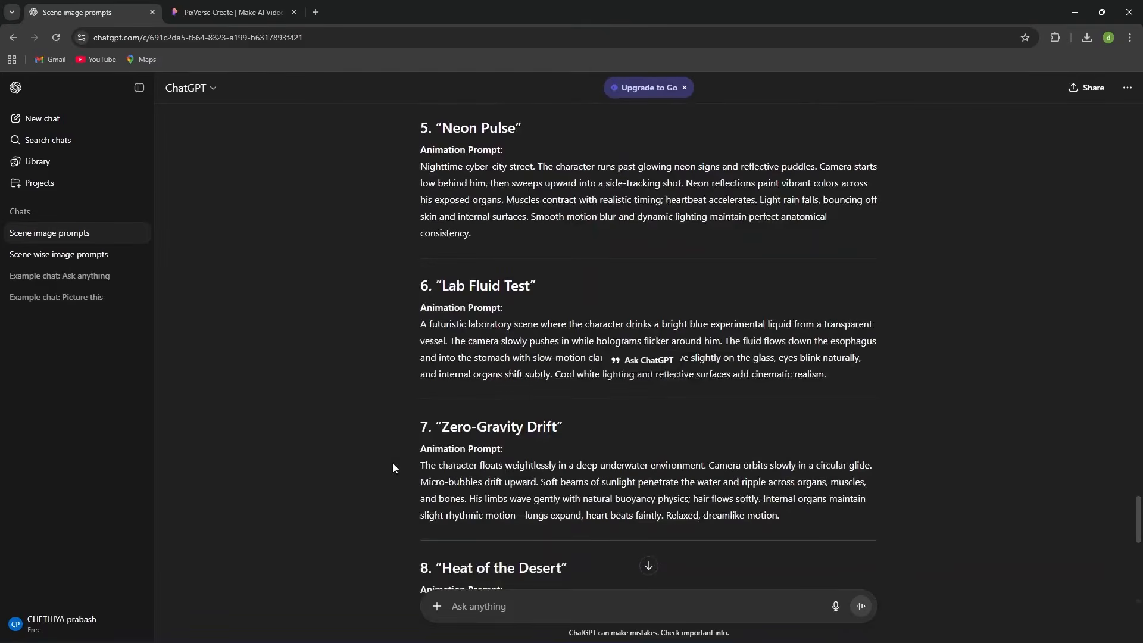
# Submit a request in ChatGPT's "Scene image prompts" chat for an engaging scene by scene script under one minute long
pyautogui.scroll(-2, 395, 440)
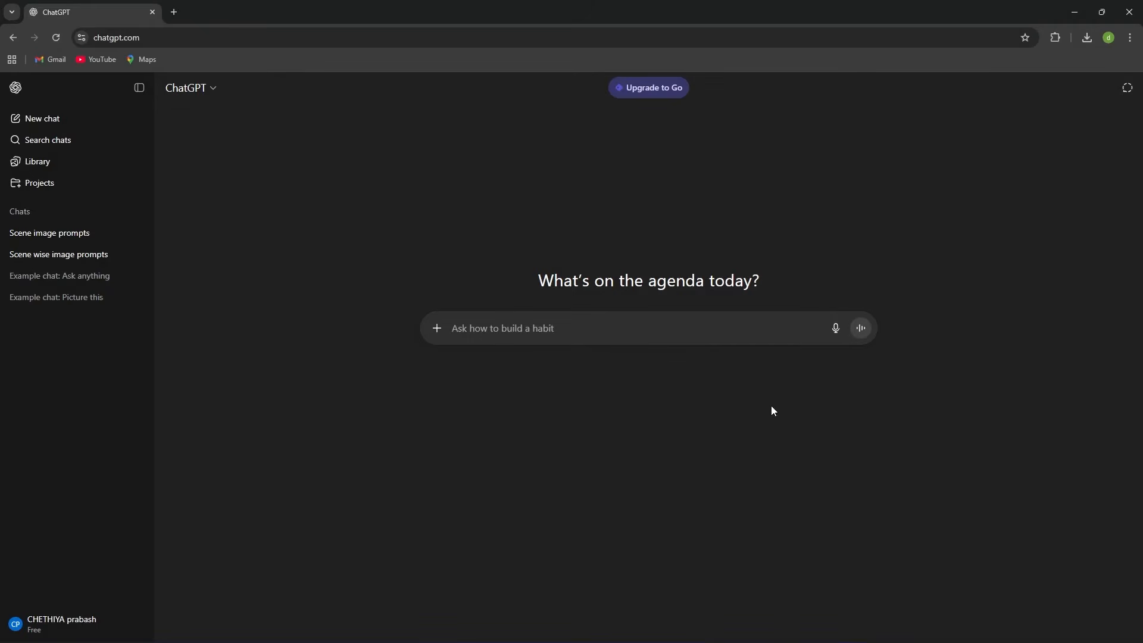
pyautogui.click(66, 233)
pyautogui.rightClick(492, 611)
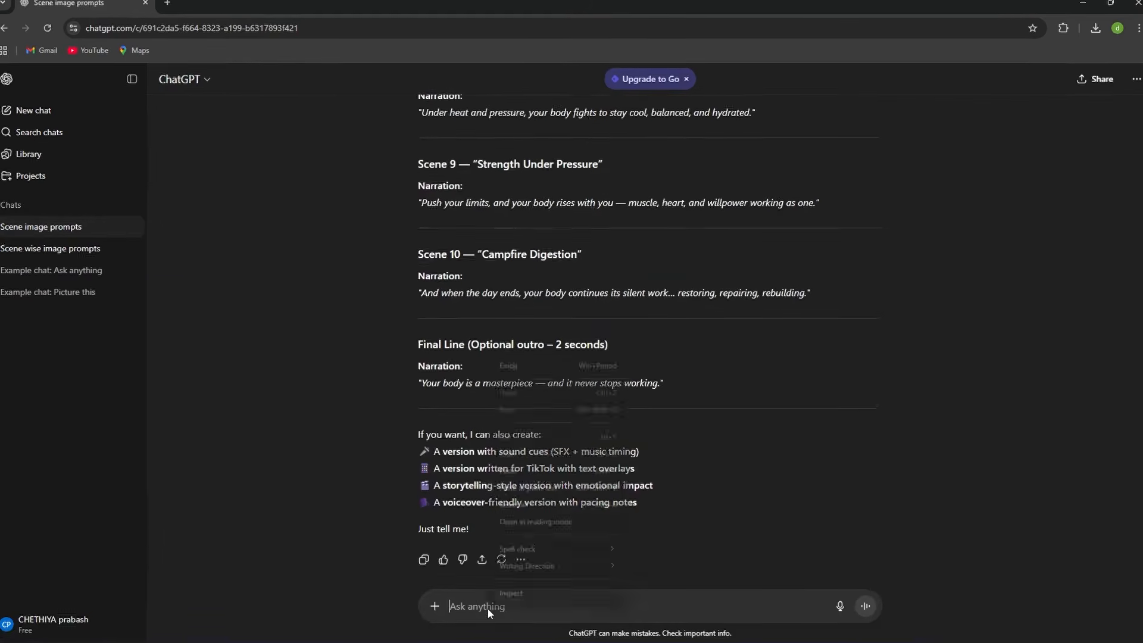
pyautogui.click(519, 471)
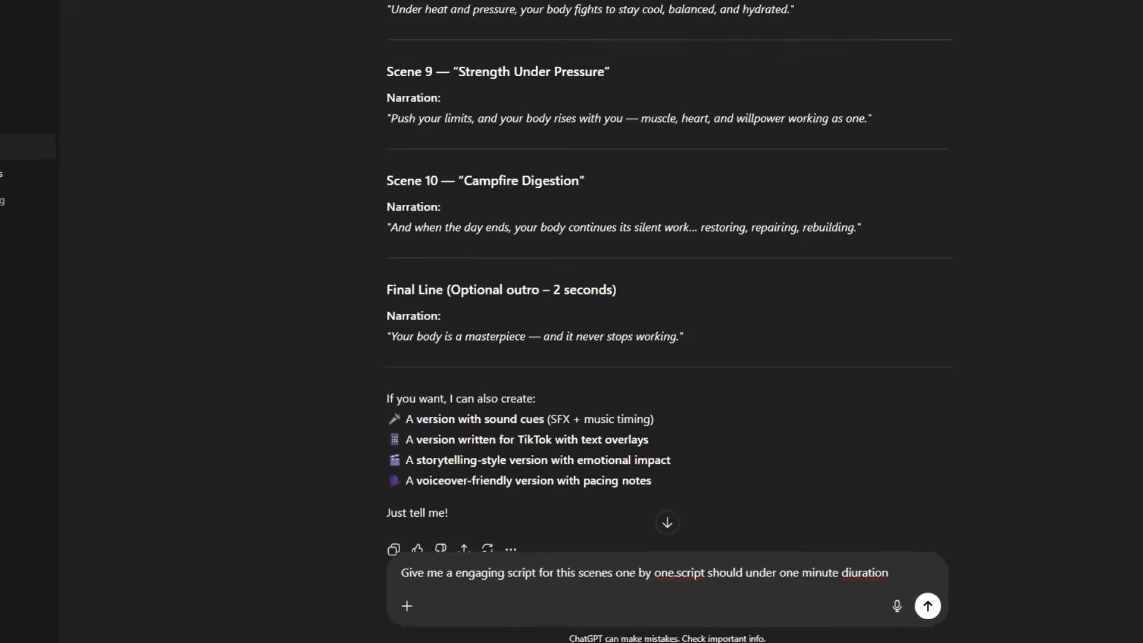
pyautogui.press('Return')
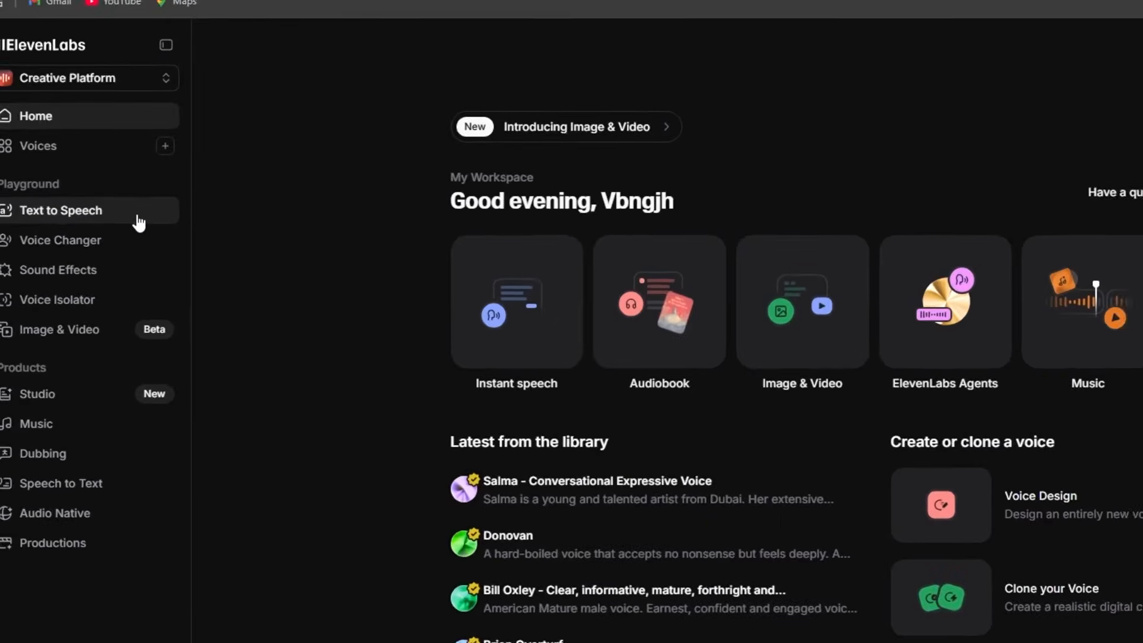
# Open Text to Speech in ElevenLabs and complete the script with the copied closing line beginning "And when you finally rest"
pyautogui.click(95, 219)
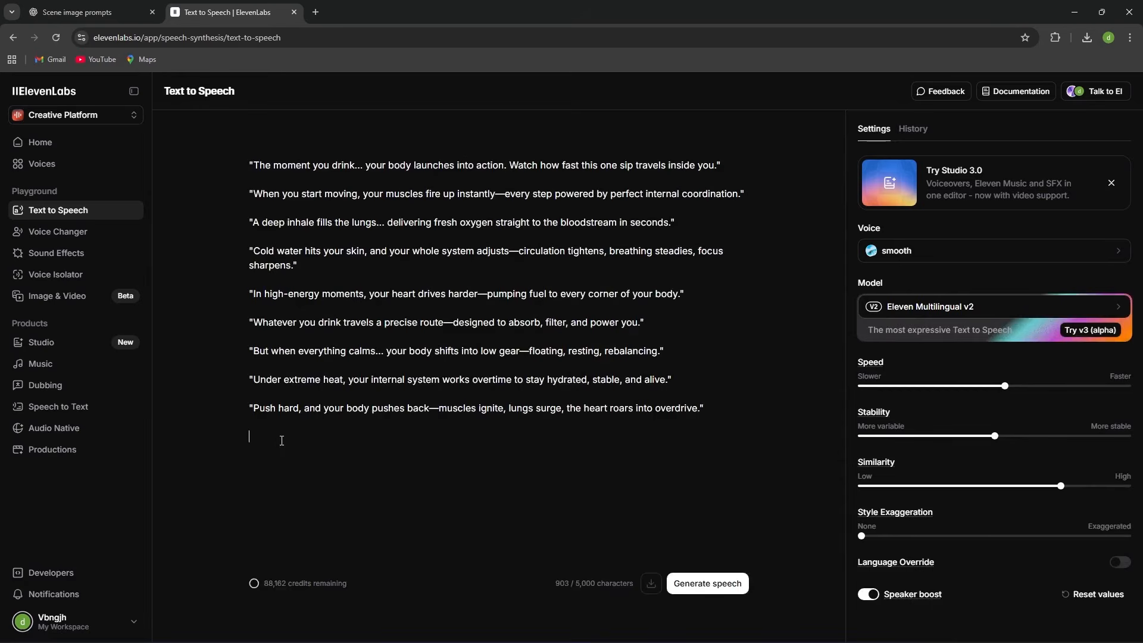
pyautogui.rightClick(276, 441)
pyautogui.click(309, 310)
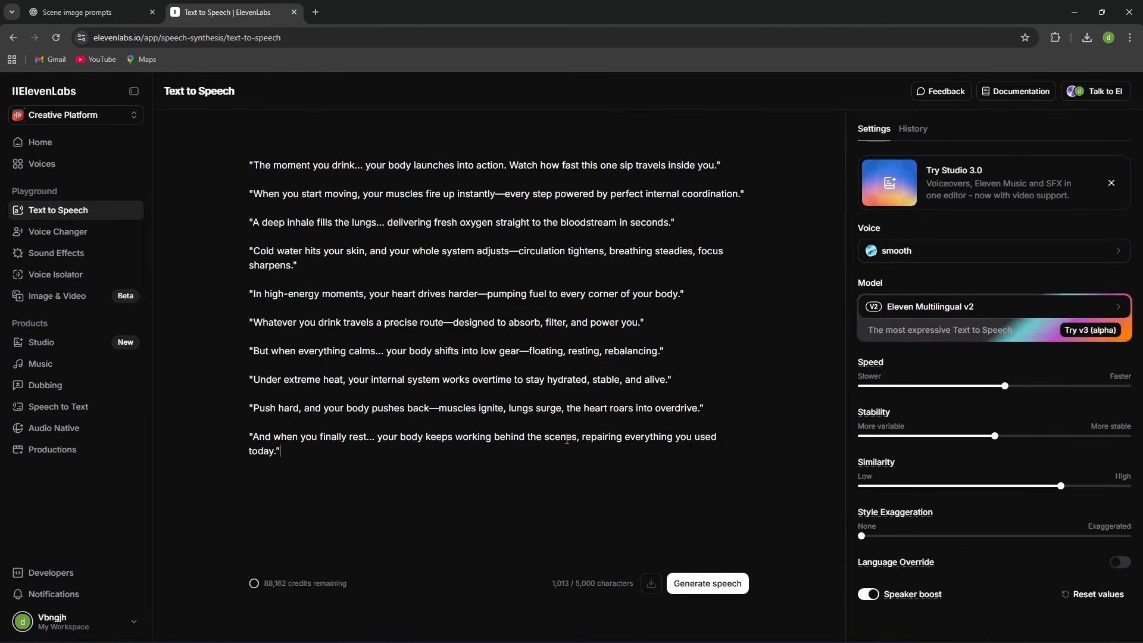
# Preview the default voices, select Brian and generate the narration speech with Eleven Multilingual v2
pyautogui.click(932, 255)
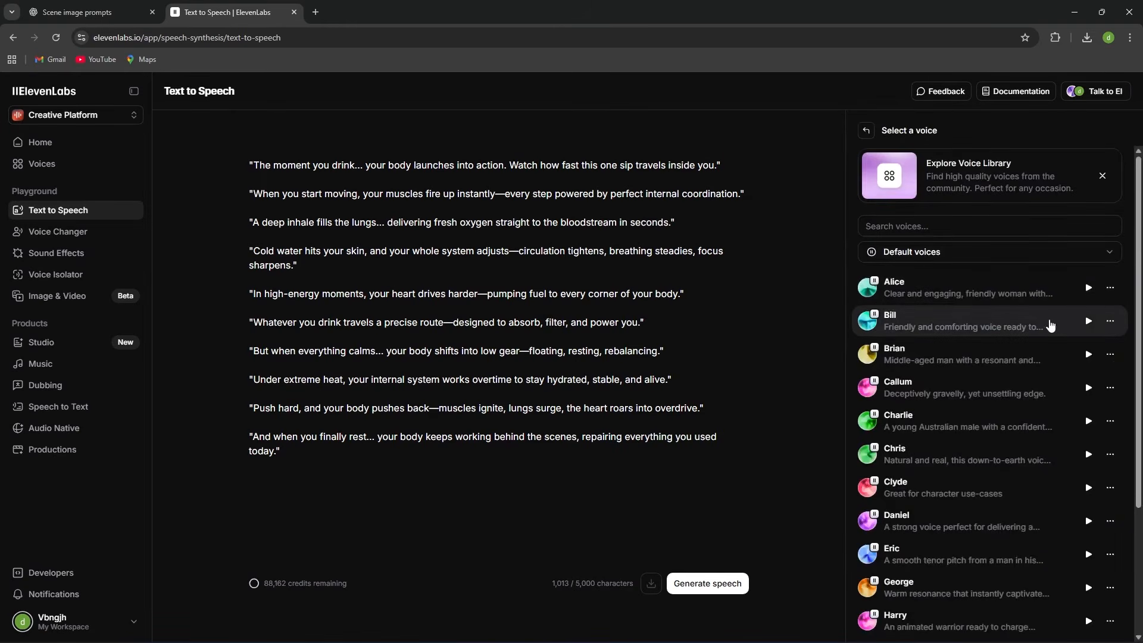
pyautogui.click(1088, 323)
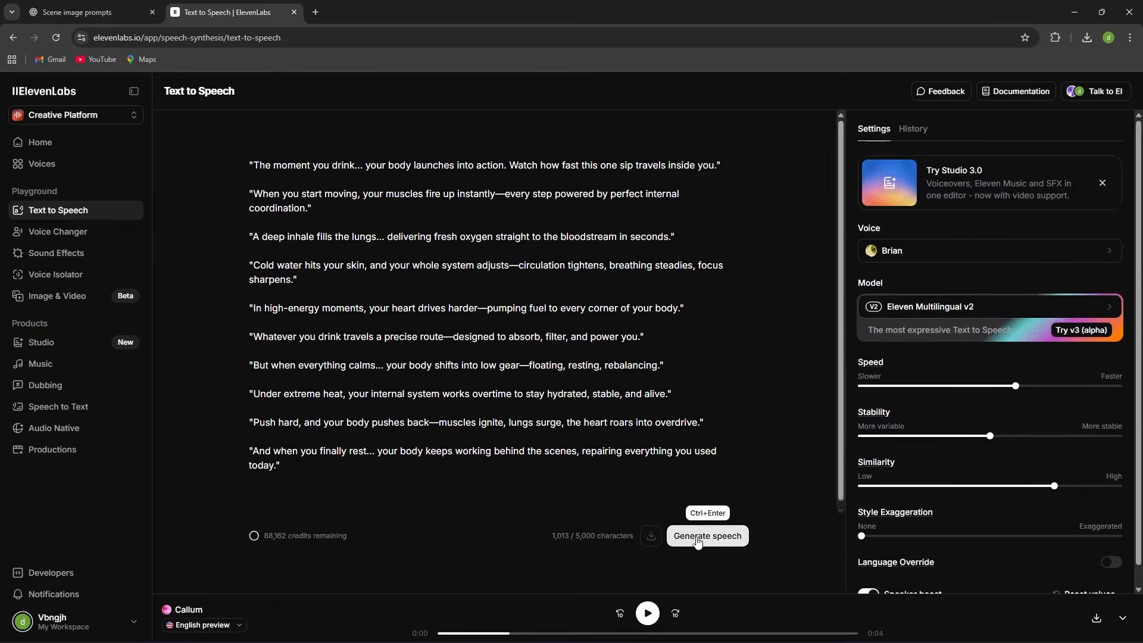
pyautogui.click(697, 539)
pyautogui.click(698, 539)
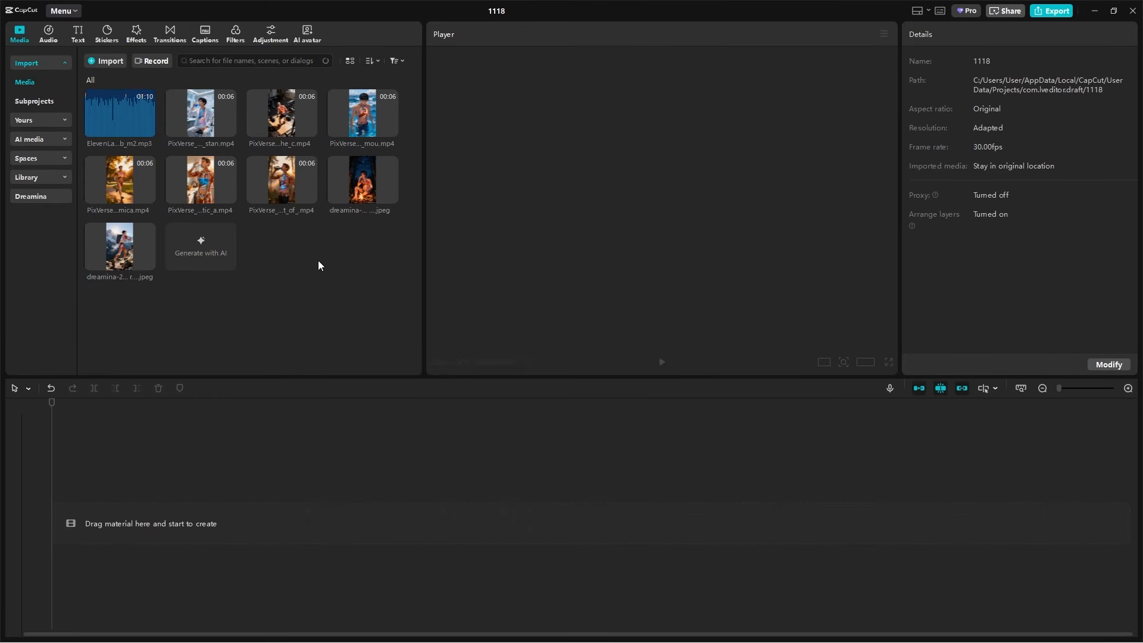
# Place the six PixVerse clips one after another on the CapCut timeline, starting with the metal bottle drinking scene
pyautogui.moveTo(281, 193); pyautogui.dragTo(113, 516)
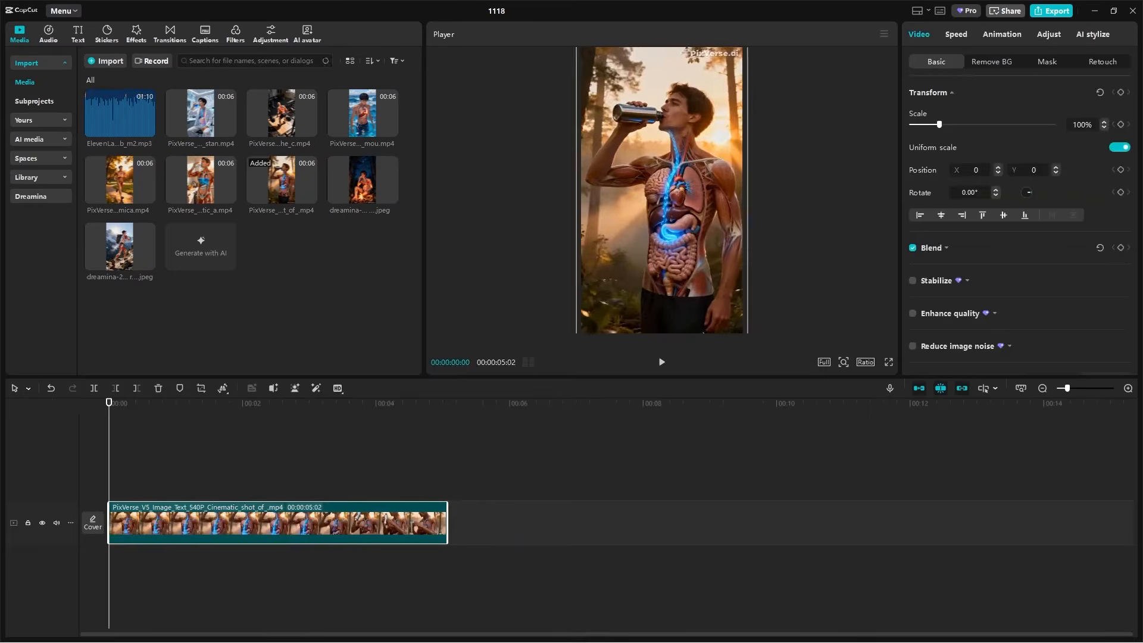
pyautogui.moveTo(119, 179); pyautogui.dragTo(476, 518)
pyautogui.moveTo(221, 180); pyautogui.dragTo(798, 518)
pyautogui.moveTo(1075, 389); pyautogui.dragTo(1068, 390)
pyautogui.moveTo(381, 114); pyautogui.dragTo(581, 518)
pyautogui.moveTo(305, 115); pyautogui.dragTo(735, 518)
pyautogui.moveTo(263, 459); pyautogui.dragTo(766, 459)
pyautogui.moveTo(200, 114); pyautogui.dragTo(887, 518)
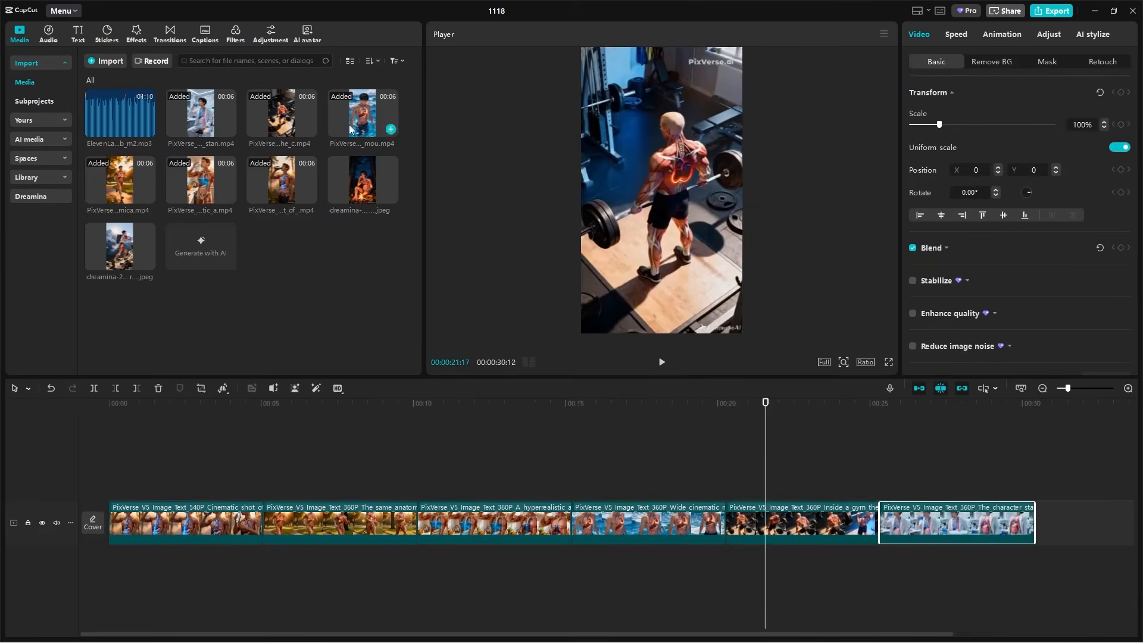
# Append the campfire and the remaining Dreamina image after the clips, and place the ElevenLabs narration audio below from the start
pyautogui.moveTo(362, 179); pyautogui.dragTo(1042, 518)
pyautogui.moveTo(1067, 388); pyautogui.dragTo(1063, 398)
pyautogui.moveTo(120, 247); pyautogui.dragTo(762, 518)
pyautogui.moveTo(503, 404); pyautogui.dragTo(1, 454)
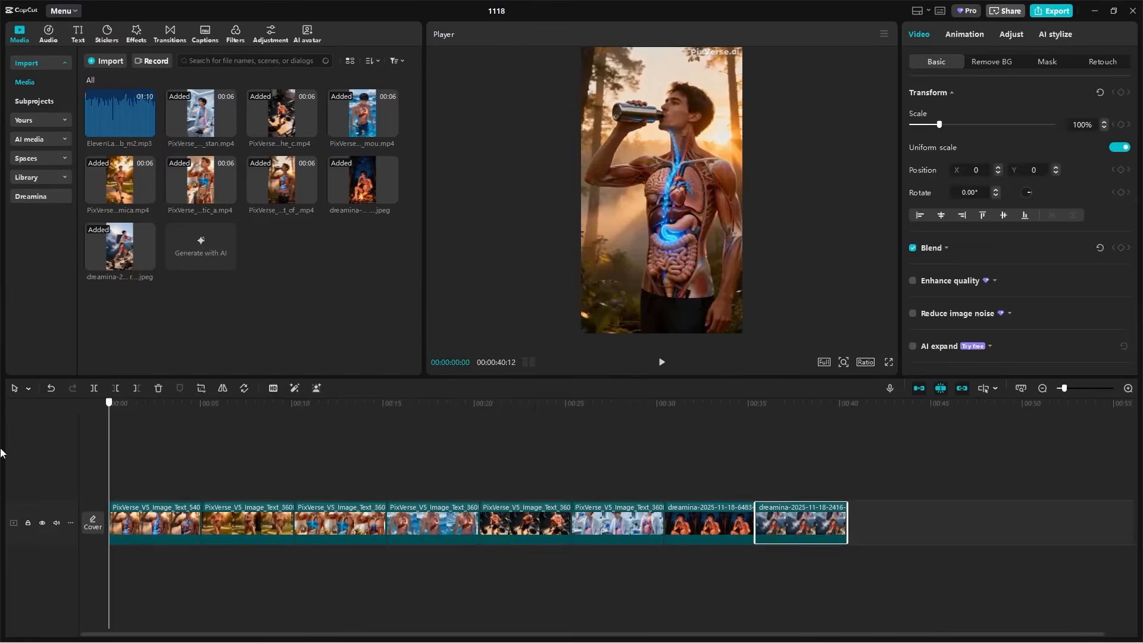
pyautogui.moveTo(120, 113); pyautogui.dragTo(110, 565)
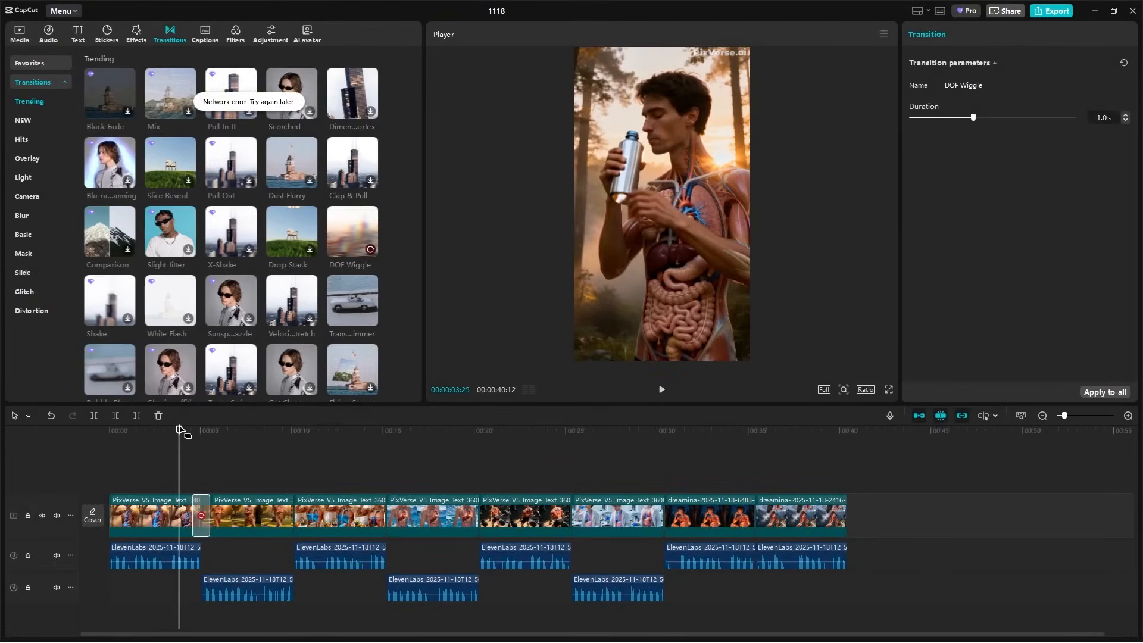
# Preview the transitions and add them, including DOF Wiggle, at all remaining cuts between the timeline clips
pyautogui.click(355, 226)
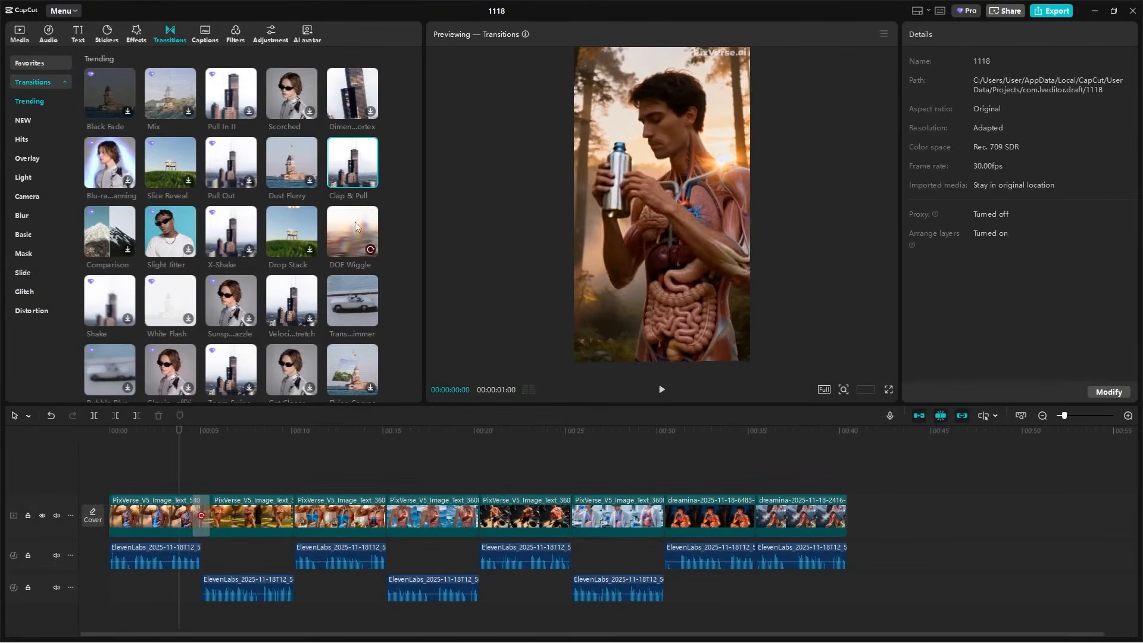
pyautogui.press('space')
pyautogui.press('space')
pyautogui.moveTo(353, 300); pyautogui.dragTo(294, 516)
pyautogui.moveTo(353, 232); pyautogui.dragTo(386, 516)
pyautogui.moveTo(352, 301); pyautogui.dragTo(480, 516)
pyautogui.moveTo(352, 232); pyautogui.dragTo(572, 515)
pyautogui.moveTo(353, 301); pyautogui.dragTo(664, 516)
pyautogui.moveTo(352, 232); pyautogui.dragTo(756, 516)
# Generate auto captions for the narration with English as the spoken language and no bilingual captions
pyautogui.click(204, 37)
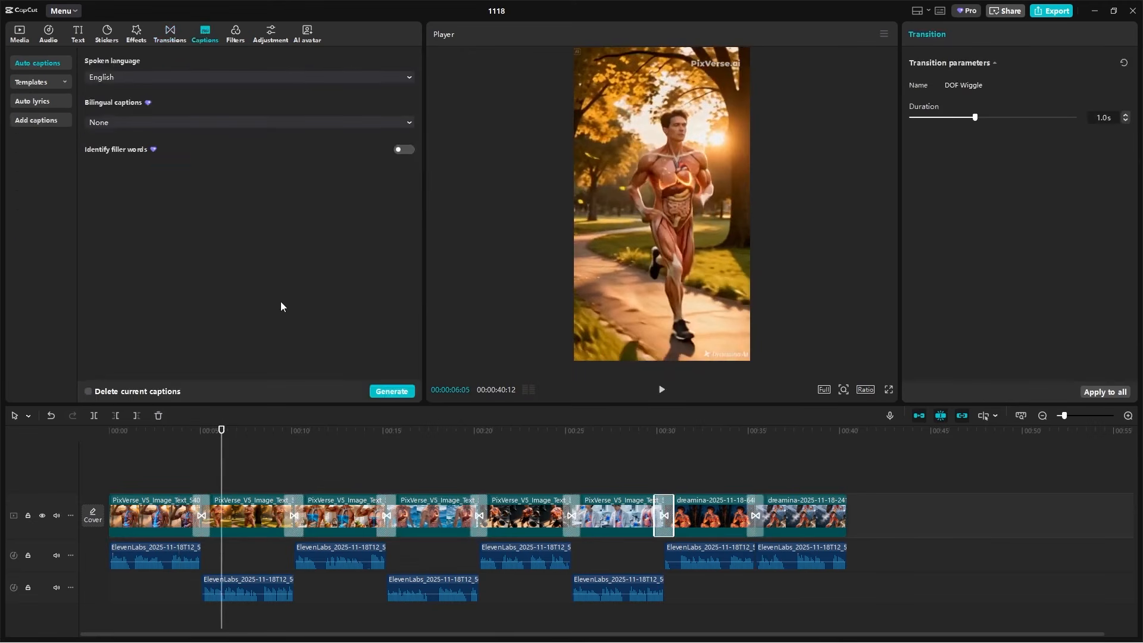
pyautogui.click(390, 392)
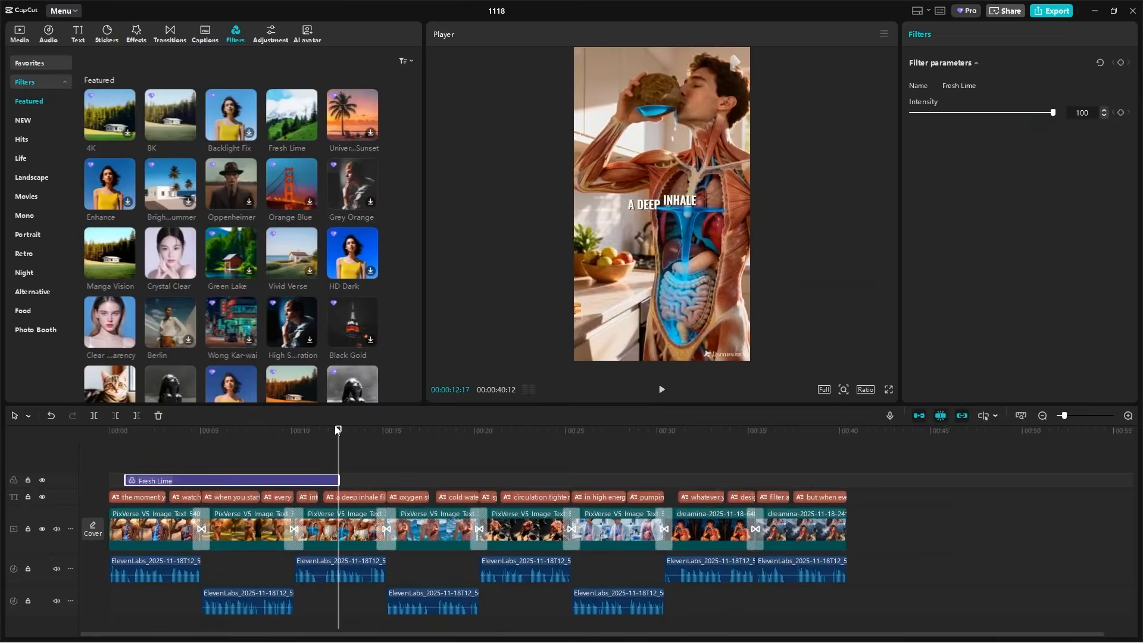
# Check the Fresh Lime filter on the first scene and trim the filter's start to about 5 s
pyautogui.moveTo(338, 429); pyautogui.dragTo(141, 430)
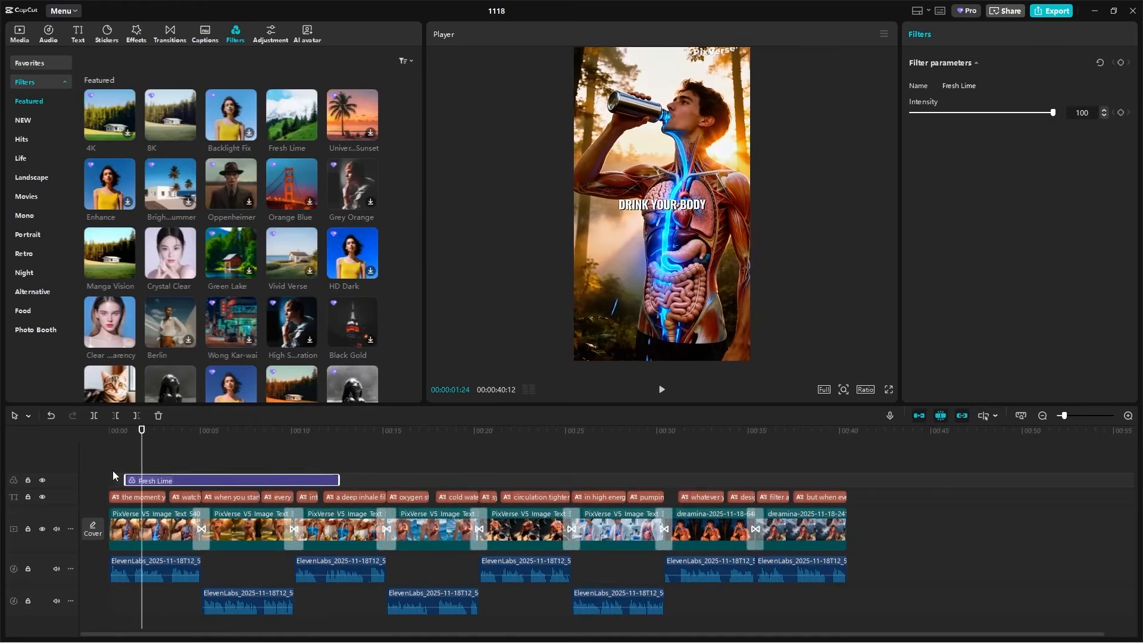
pyautogui.moveTo(124, 480); pyautogui.dragTo(197, 480)
# Add a Blur effect extended to about 30 s, a Black Noise effect at about 13 s and a Fade In effect at about 30 s
pyautogui.click(136, 33)
pyautogui.moveTo(293, 184); pyautogui.dragTo(414, 480)
pyautogui.moveTo(465, 480); pyautogui.dragTo(665, 481)
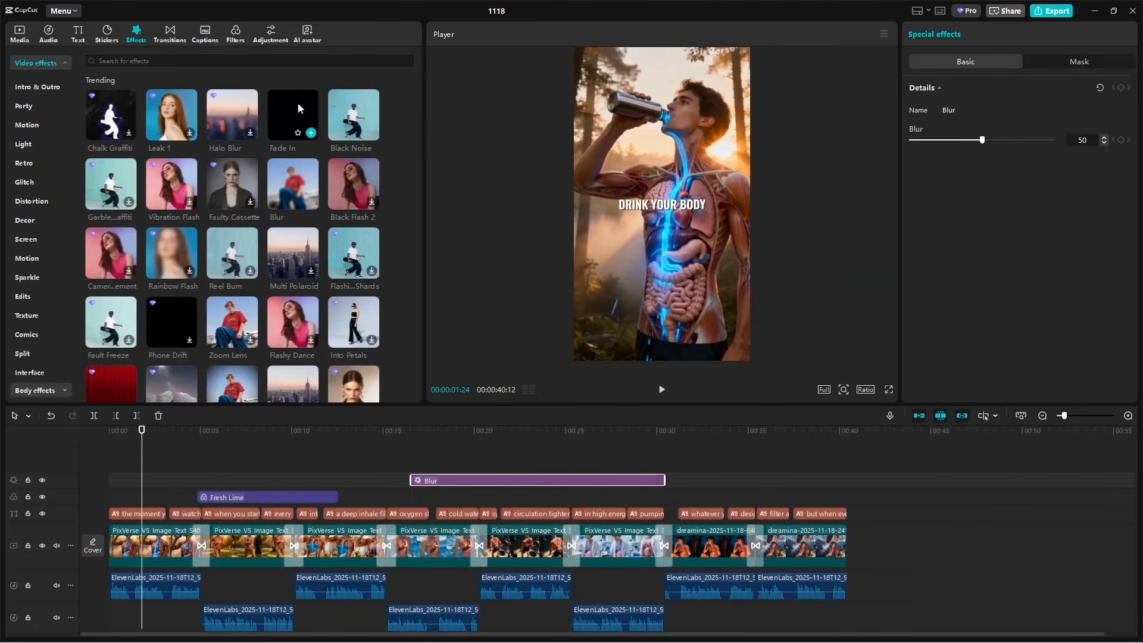
pyautogui.moveTo(351, 116); pyautogui.dragTo(354, 494)
pyautogui.moveTo(295, 116); pyautogui.dragTo(721, 496)
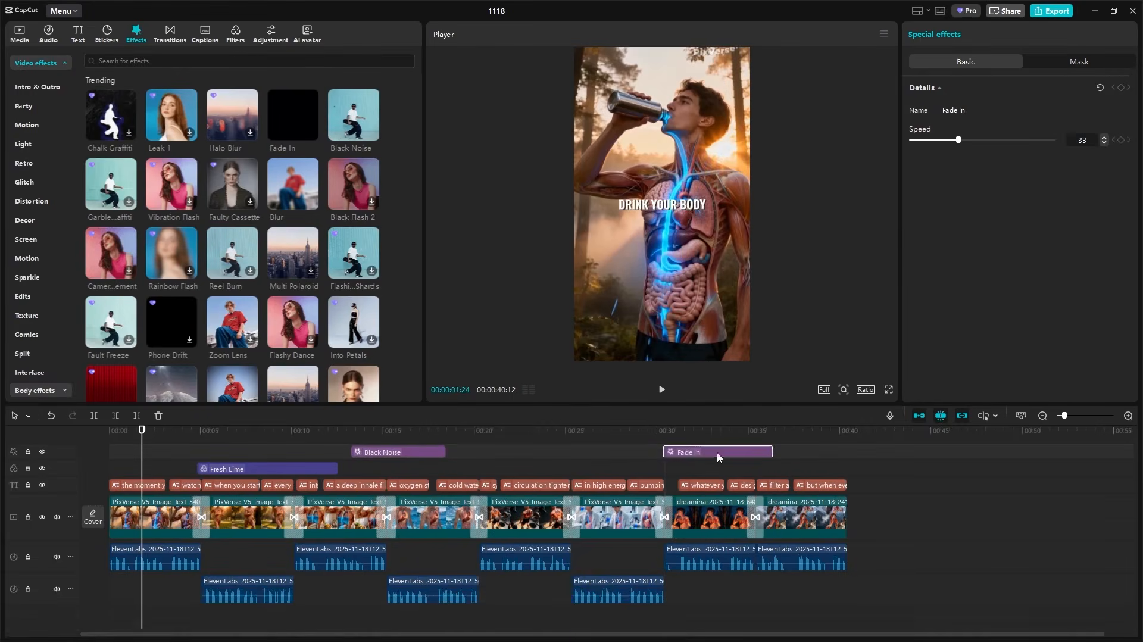
# Export the project as the video 1118 in mp4 format at 1080P, H.264 and 30fps
pyautogui.click(1051, 11)
pyautogui.click(683, 503)
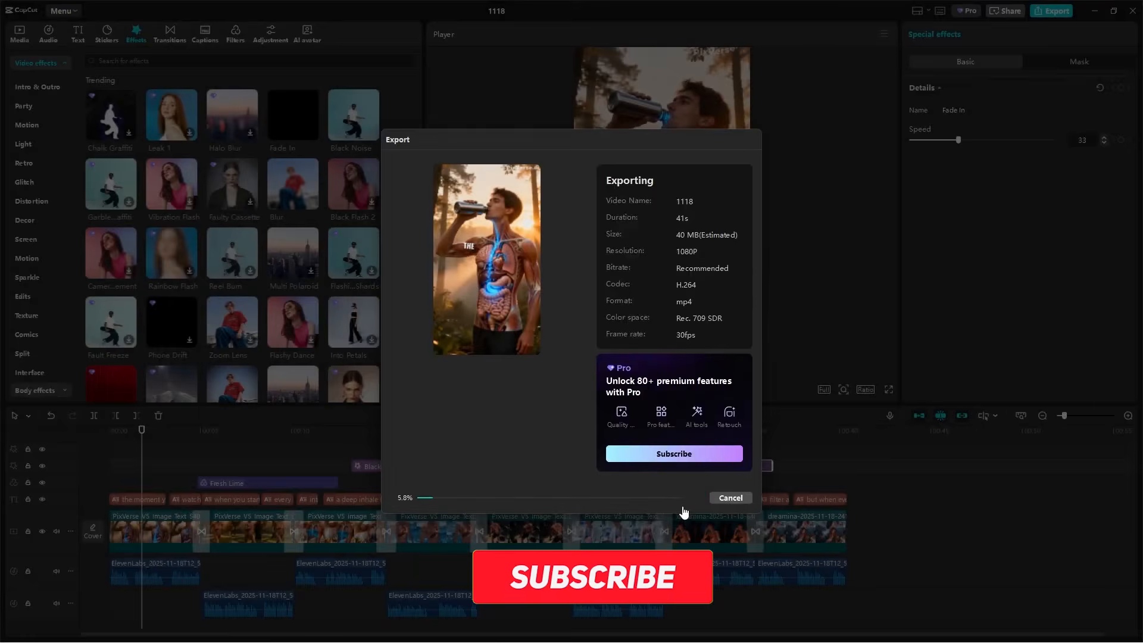